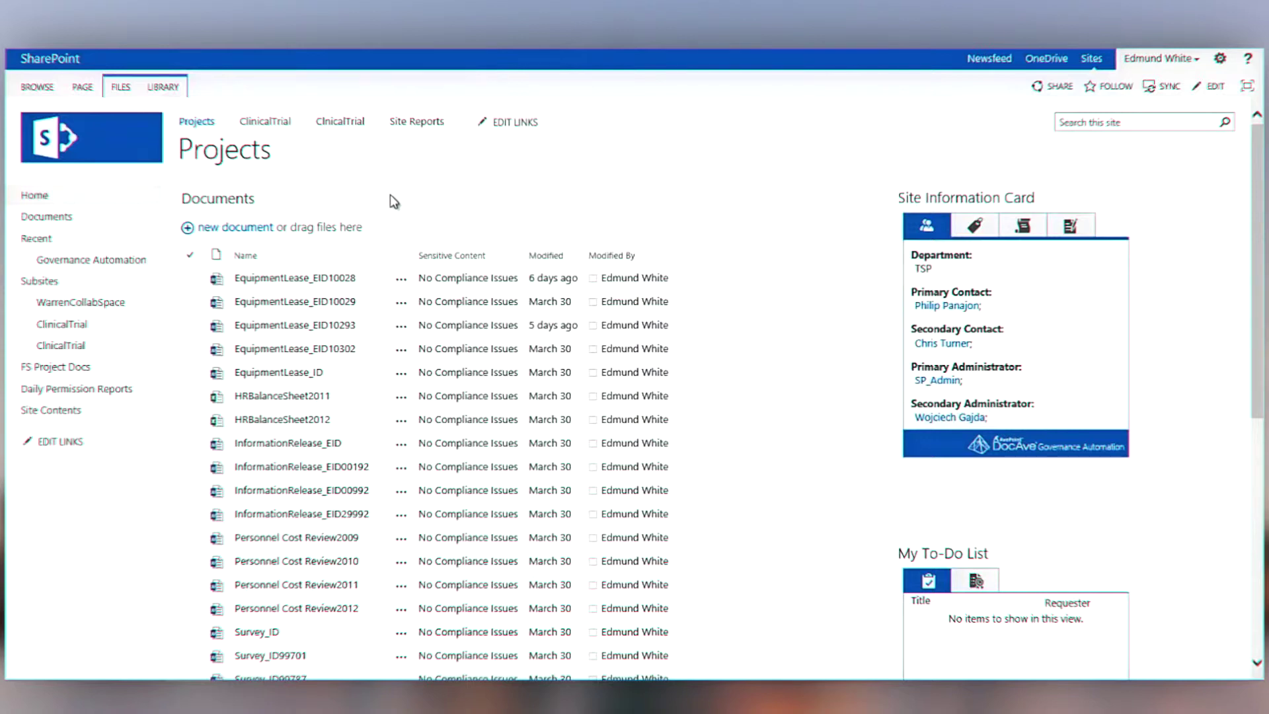
Upload HRBalanceSheet2009 to the Projects site's Documents library with overwriting of existing files enabled
{"action": "left_click", "coordinate": [121, 88]}
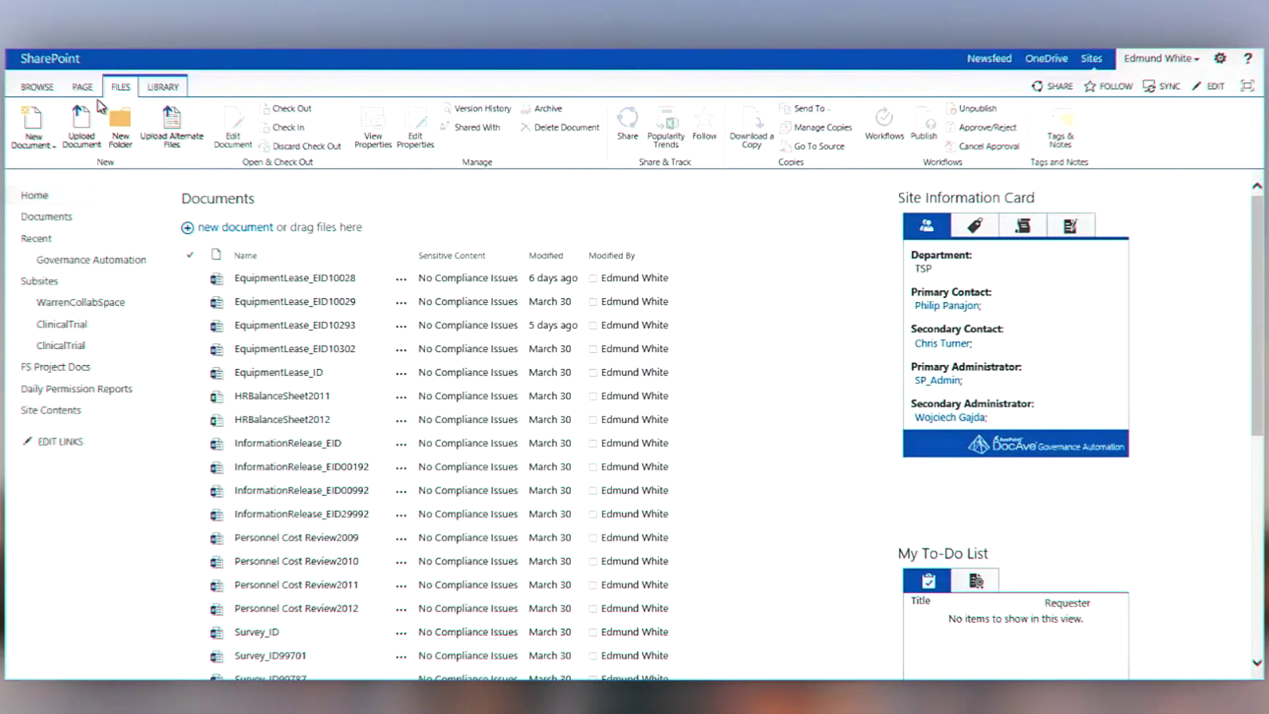
{"action": "left_click", "coordinate": [93, 120]}
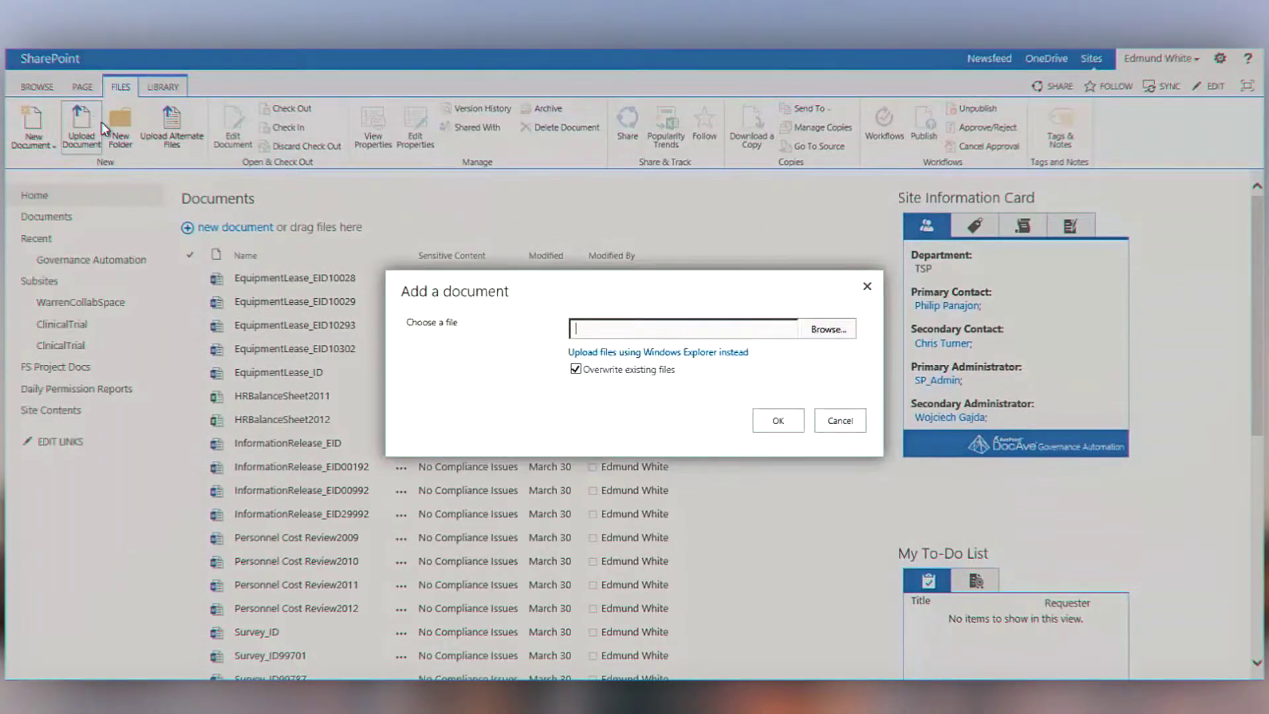
{"action": "left_click", "coordinate": [828, 333]}
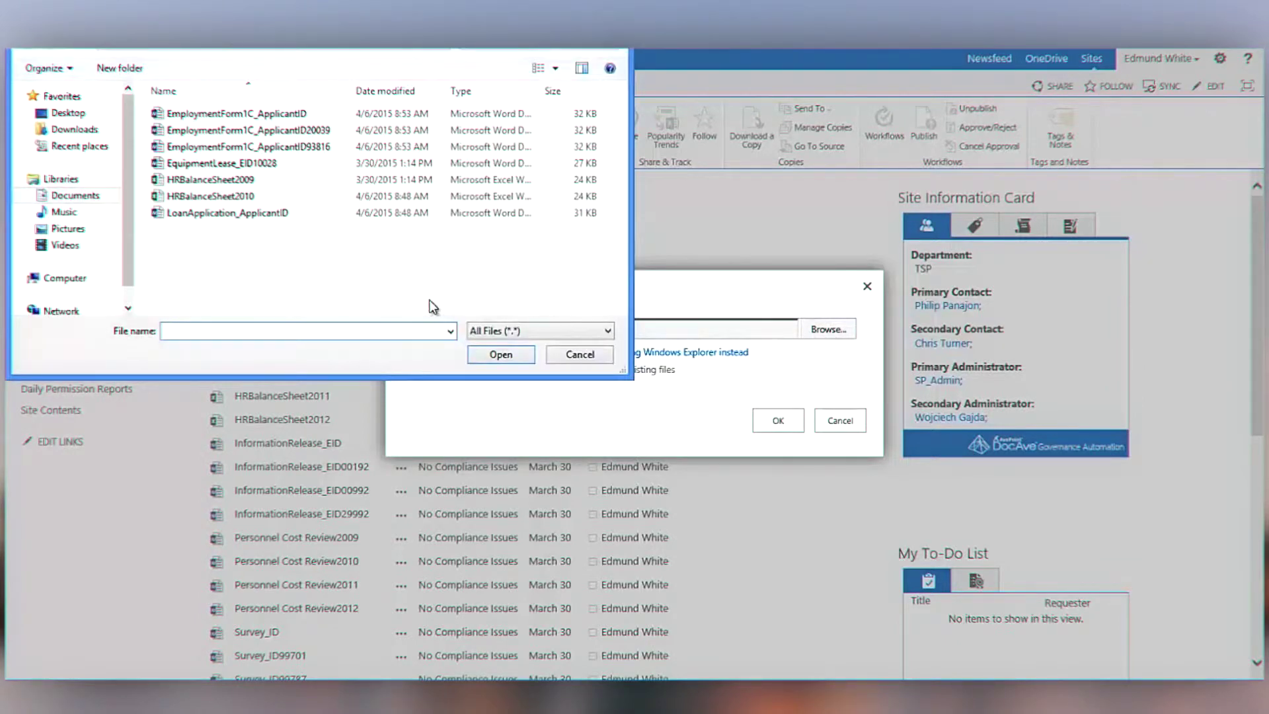
{"action": "left_click", "coordinate": [211, 179]}
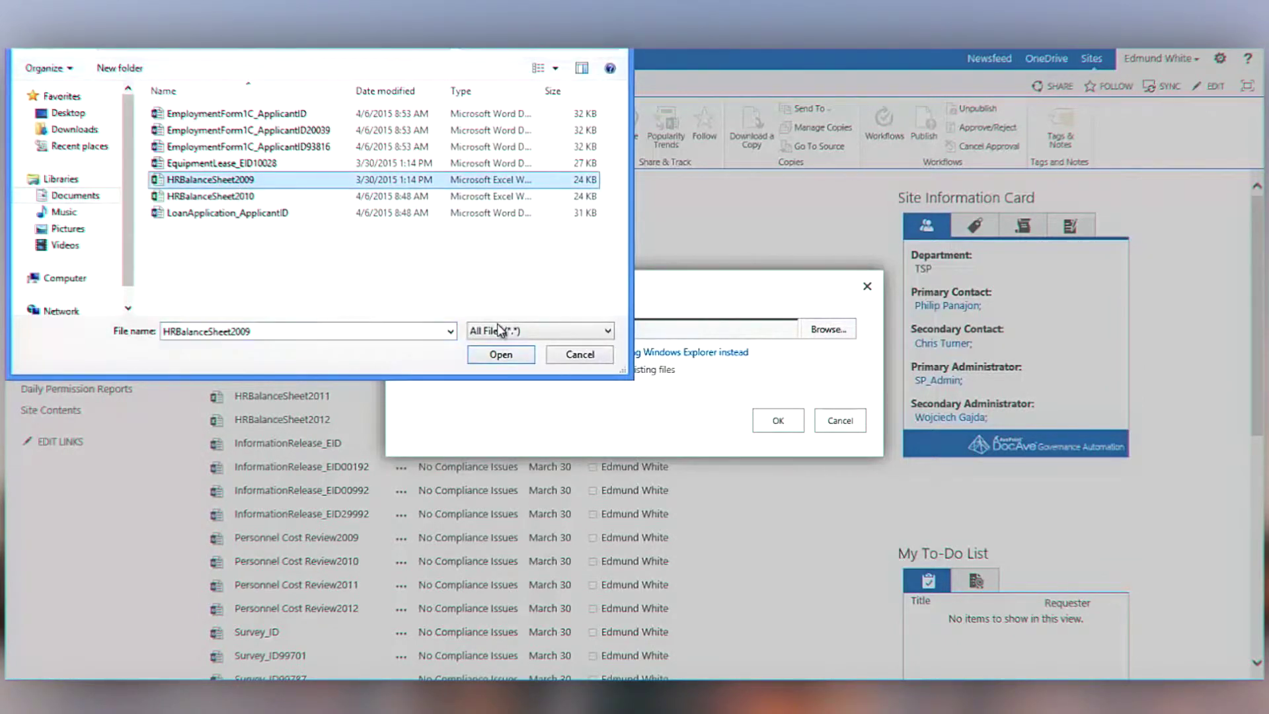
{"action": "left_click", "coordinate": [518, 355]}
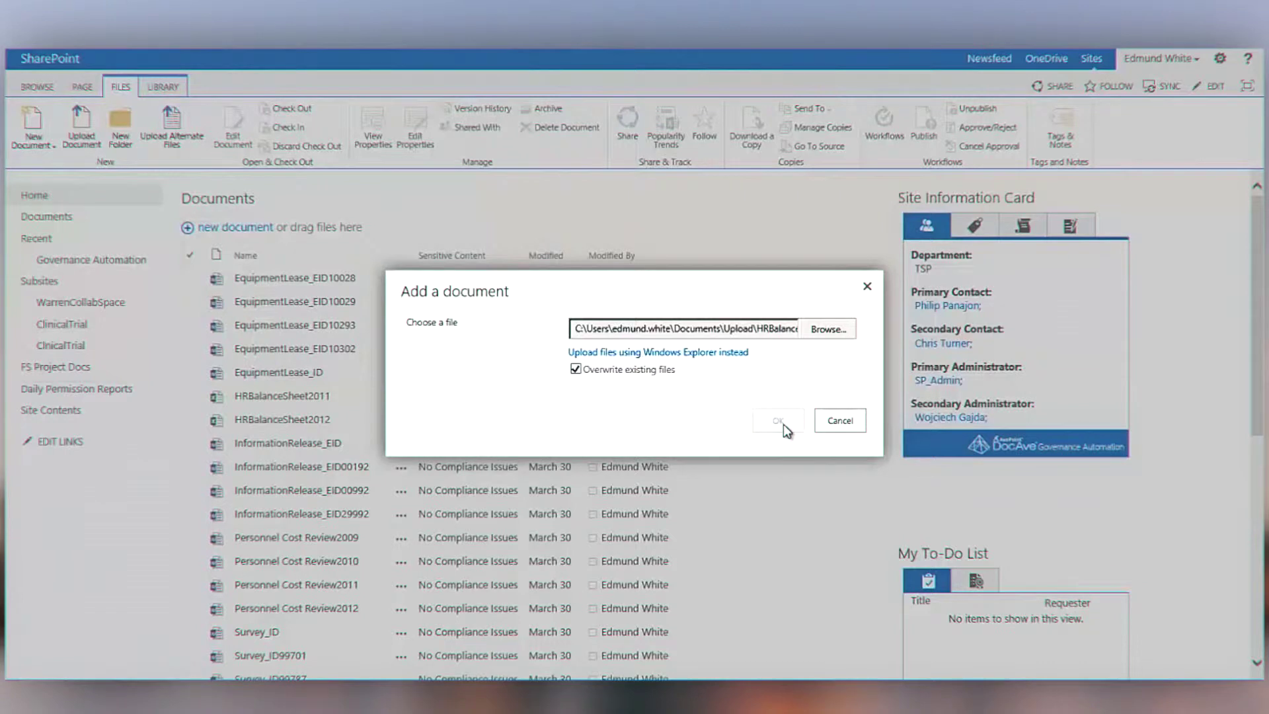
{"action": "left_click", "coordinate": [780, 423]}
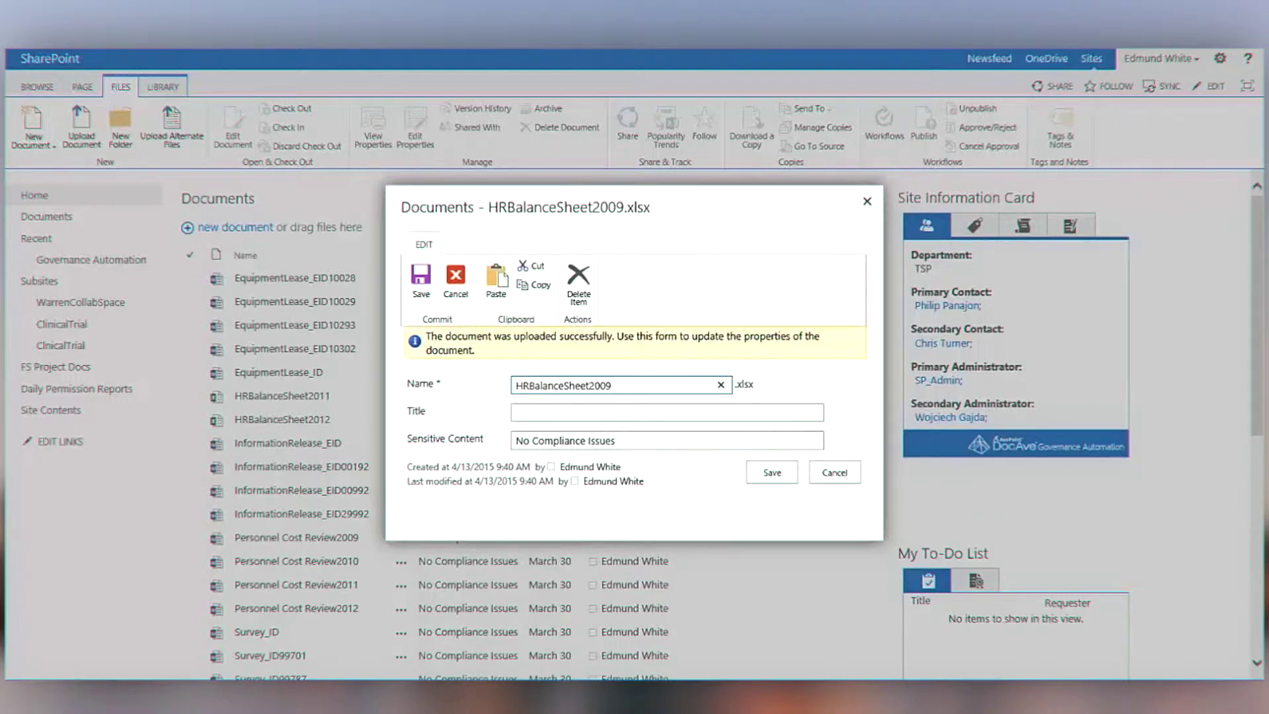
Save the properties form of the uploaded HRBalanceSheet2009.xlsx with its existing name and Sensitive Content value
{"action": "mouse_move", "coordinate": [417, 456]}
{"action": "left_mouse_down"}
{"action": "mouse_move", "coordinate": [658, 471]}
{"action": "mouse_move", "coordinate": [638, 440]}
{"action": "mouse_move", "coordinate": [490, 430]}
{"action": "mouse_move", "coordinate": [413, 441]}
{"action": "mouse_move", "coordinate": [420, 454]}
{"action": "left_mouse_up"}
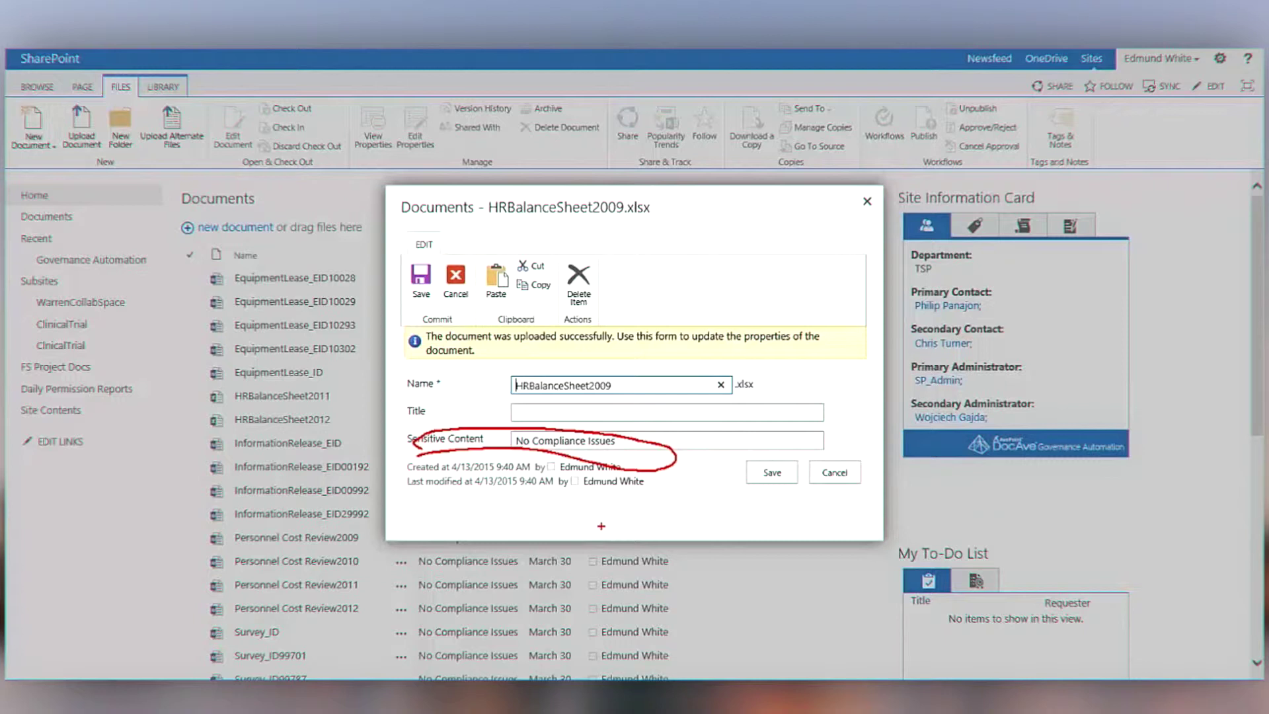
{"action": "key", "text": "Escape"}
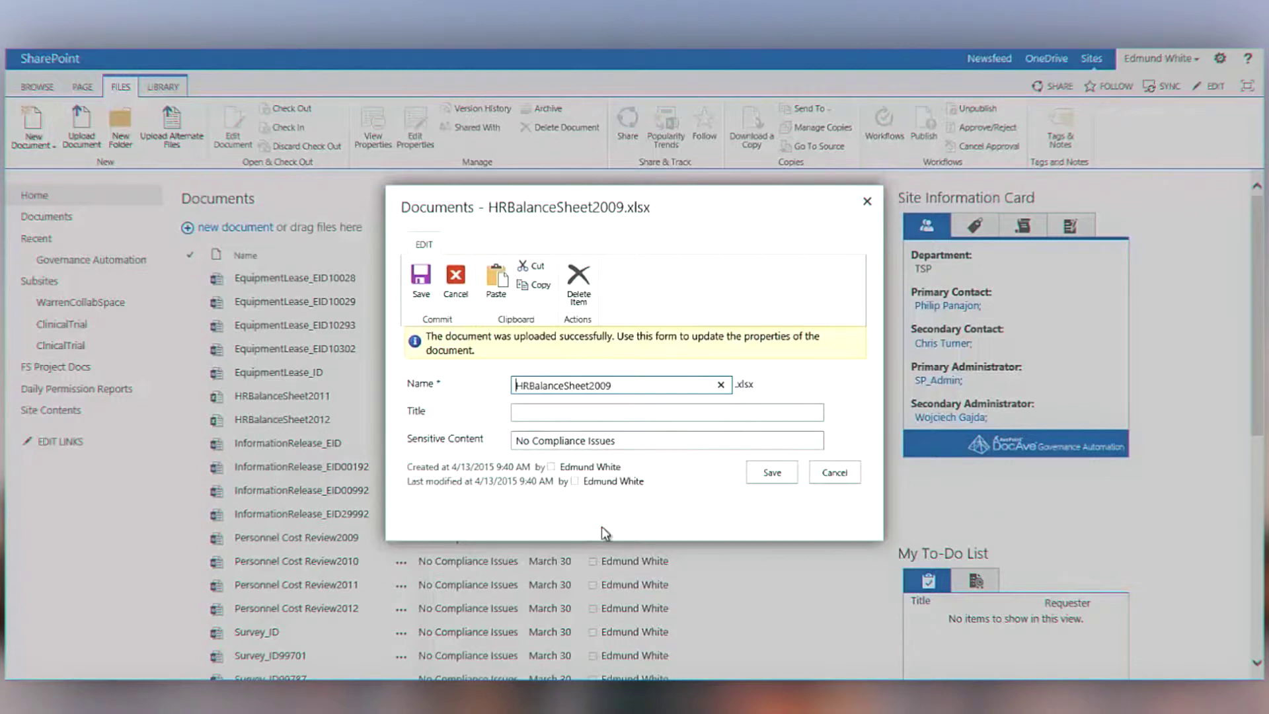
{"action": "left_click", "coordinate": [771, 473]}
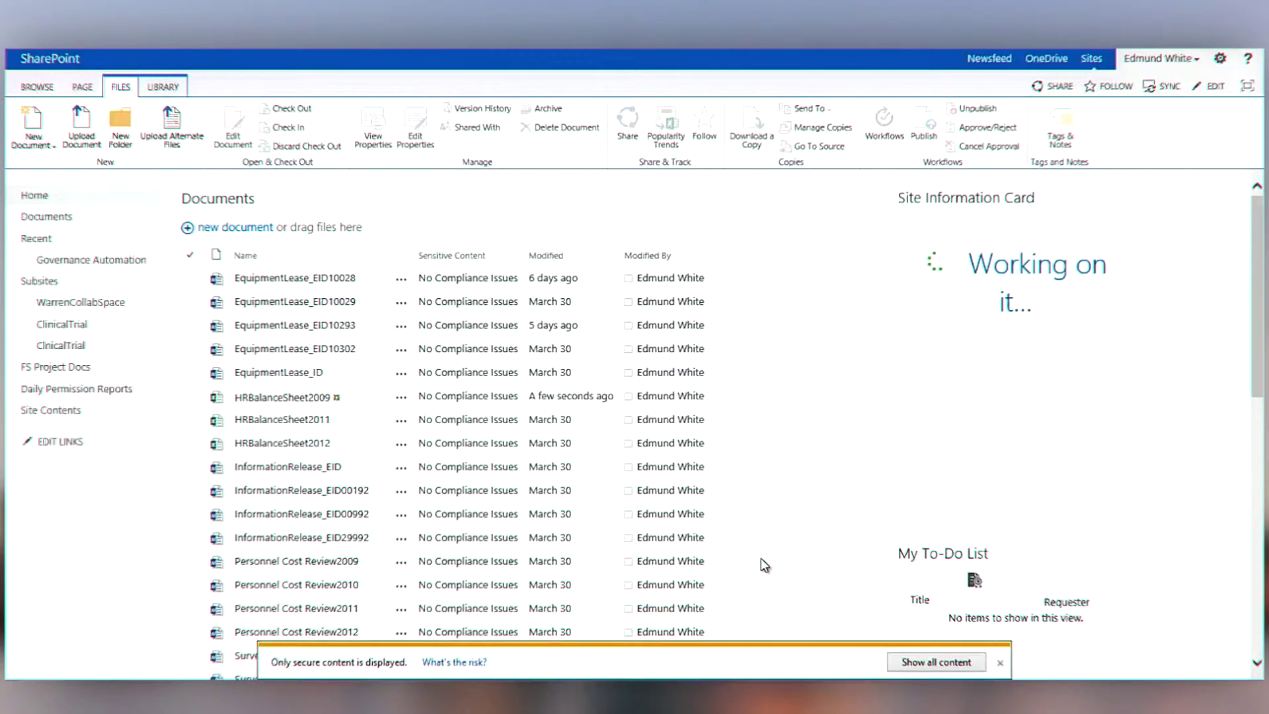
Allow all content to load on the Projects page and return the page to its browse view
{"action": "left_click", "coordinate": [925, 664]}
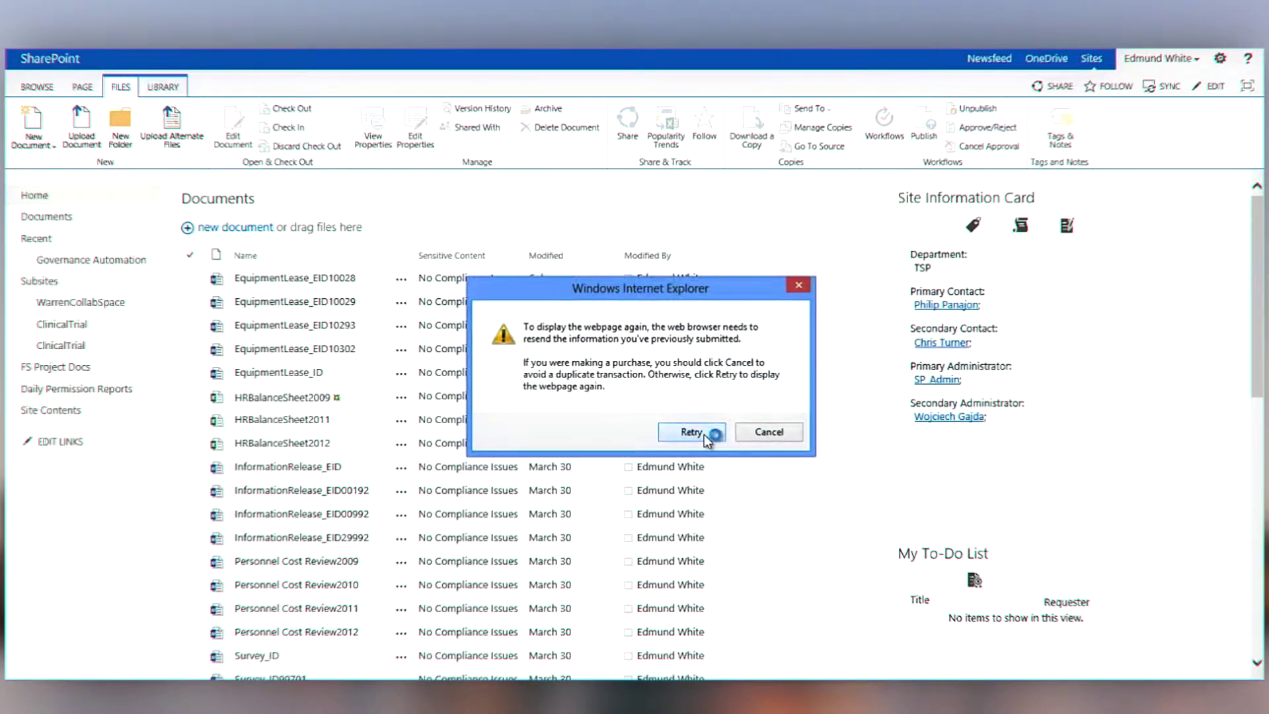
{"action": "left_click", "coordinate": [691, 431]}
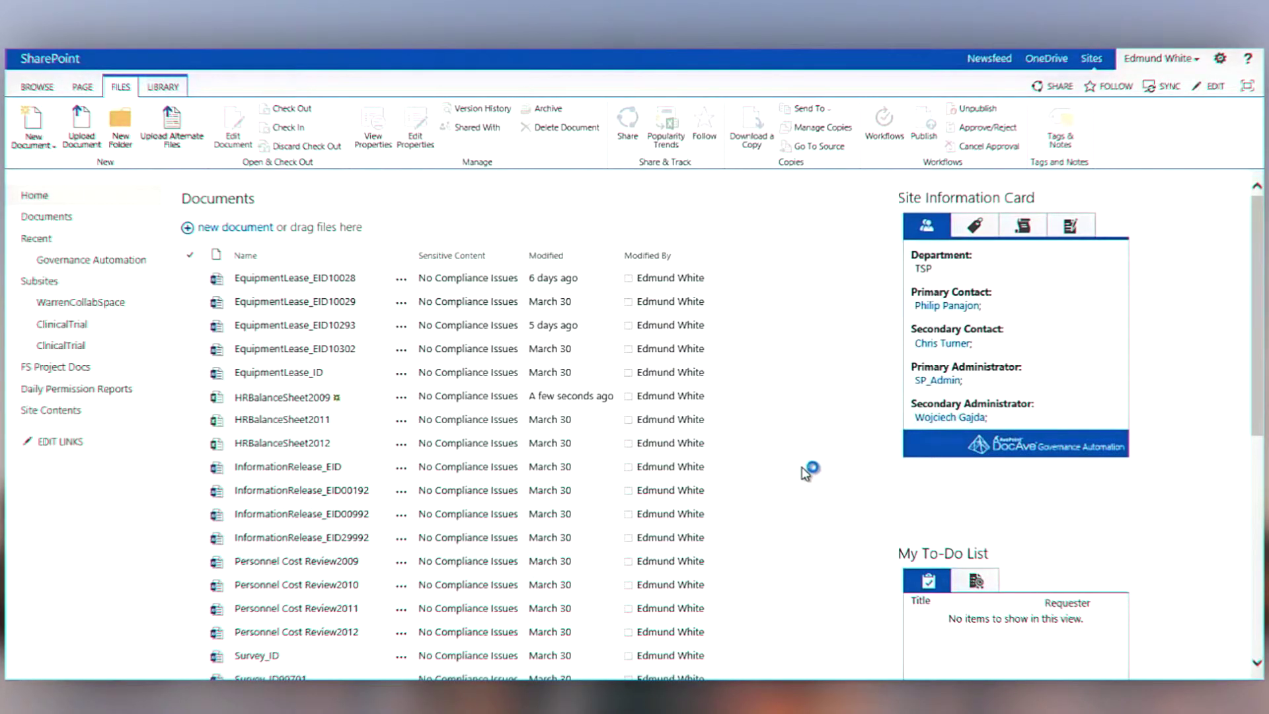
{"action": "left_click", "coordinate": [39, 88]}
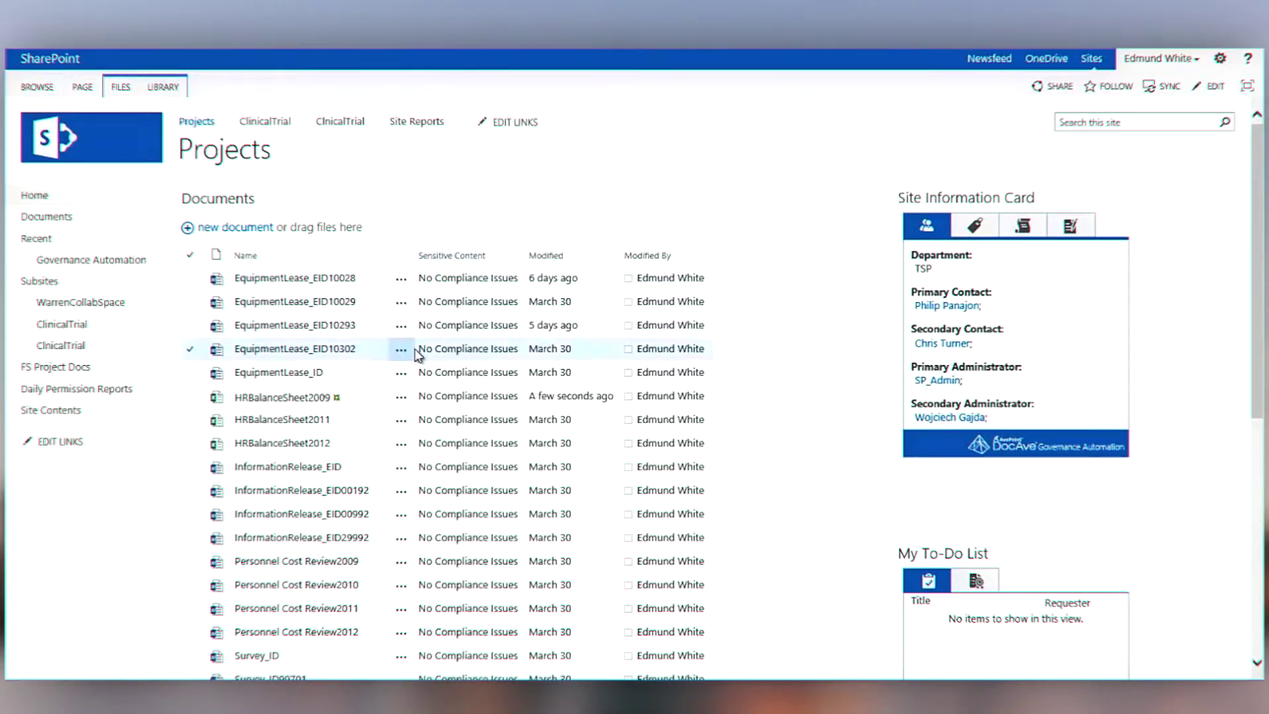
Upload all files from the Upload folder except HRBalanceSheet2009 to the Documents library, replacing the existing EquipmentLease_EID10028.docx
{"action": "key", "text": "alt+Tab"}
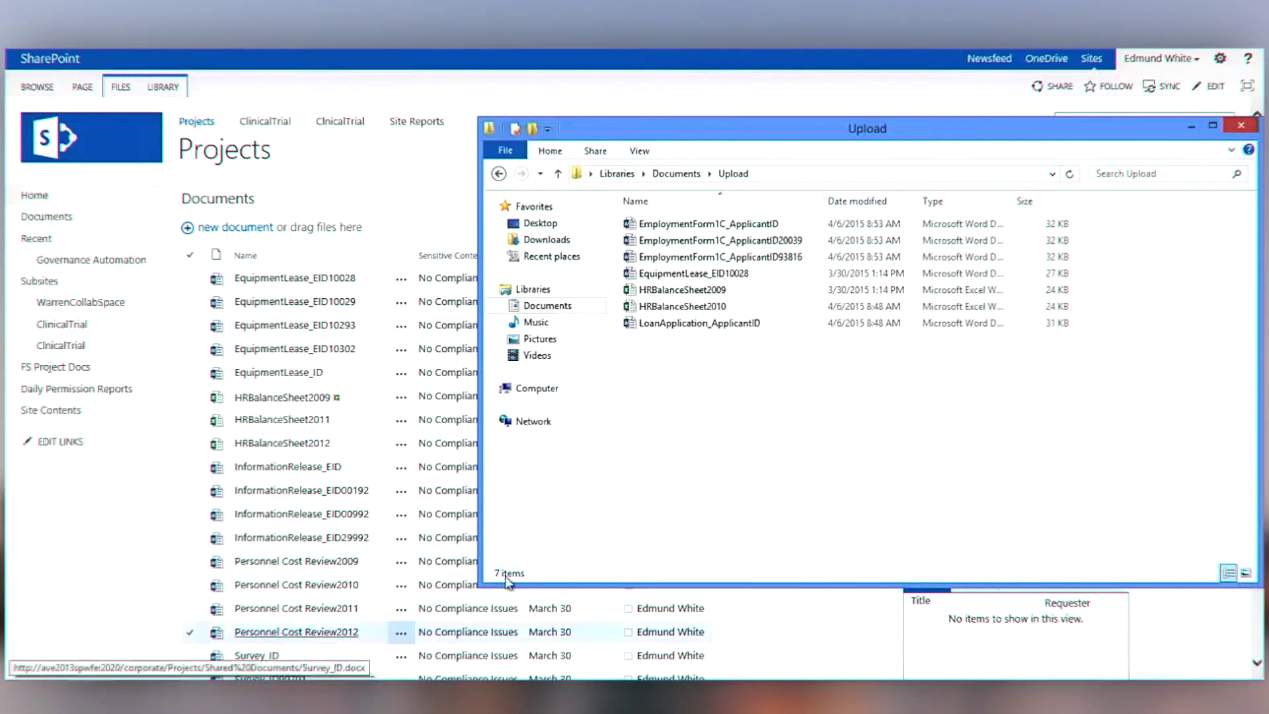
{"action": "left_click_drag", "start_coordinate": [679, 331], "coordinate": [666, 229]}
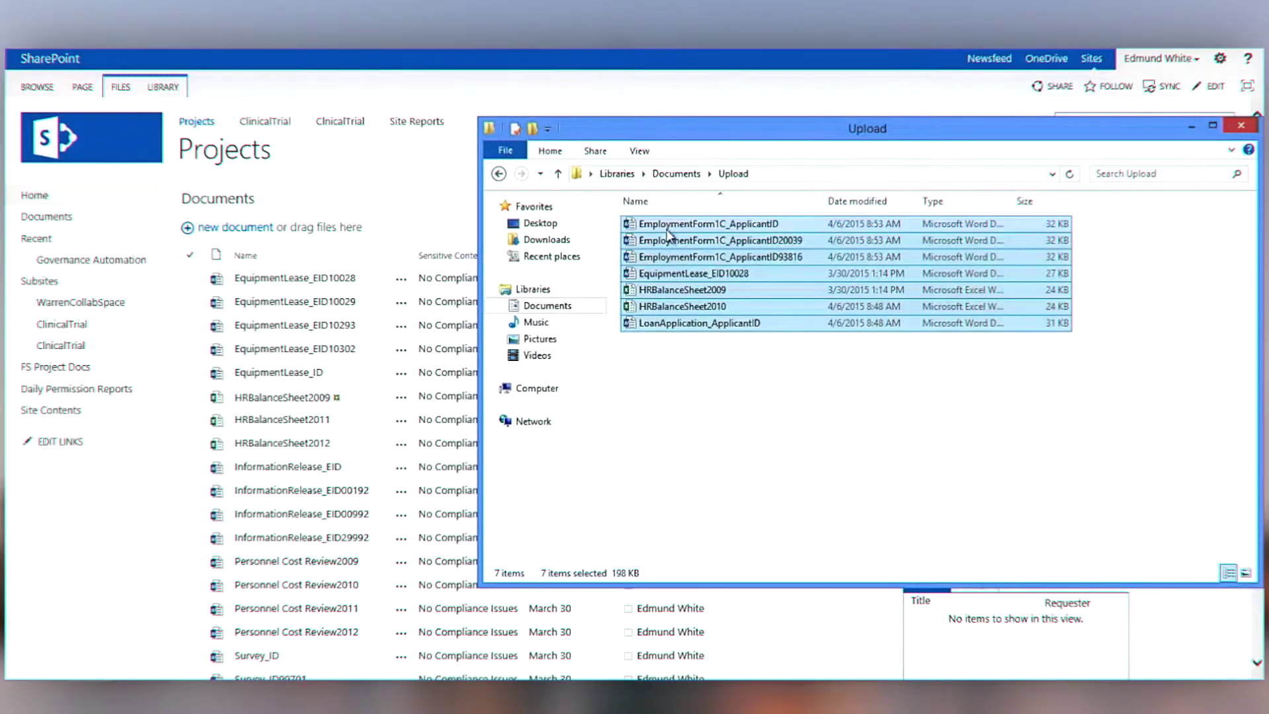
{"action": "left_click", "coordinate": [704, 295], "text": "ctrl"}
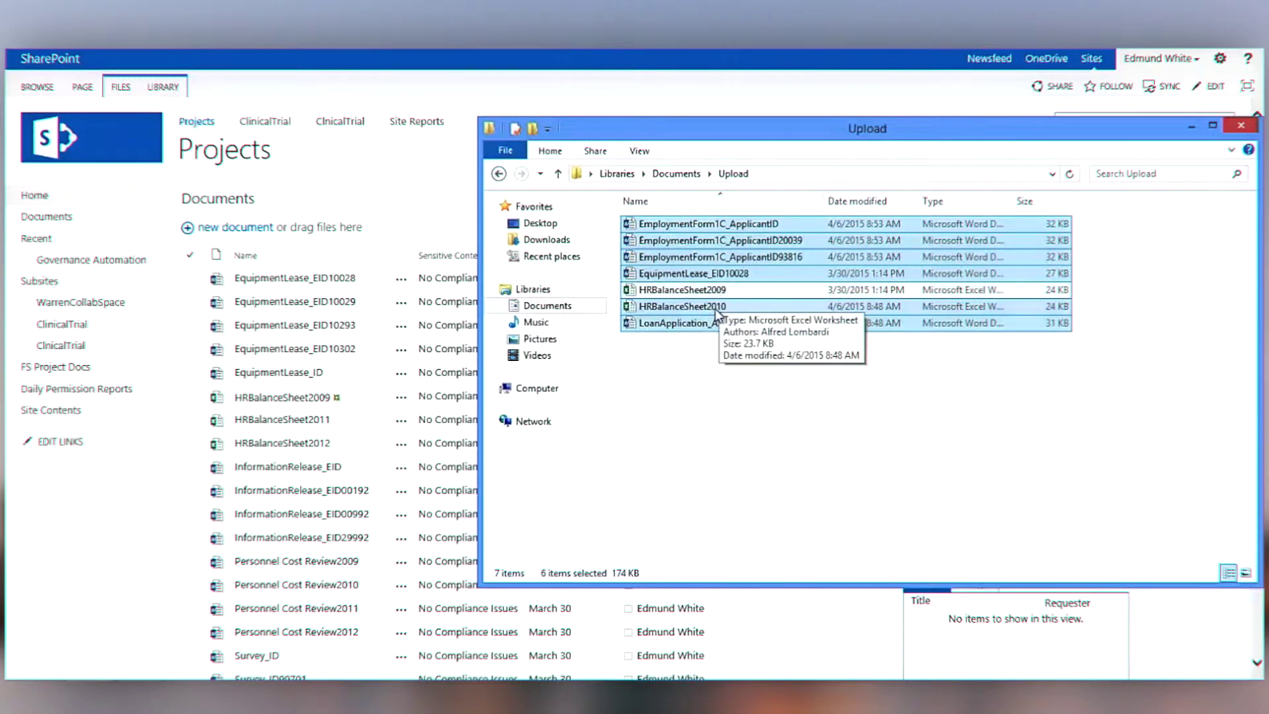
{"action": "left_click_drag", "start_coordinate": [713, 308], "coordinate": [363, 298]}
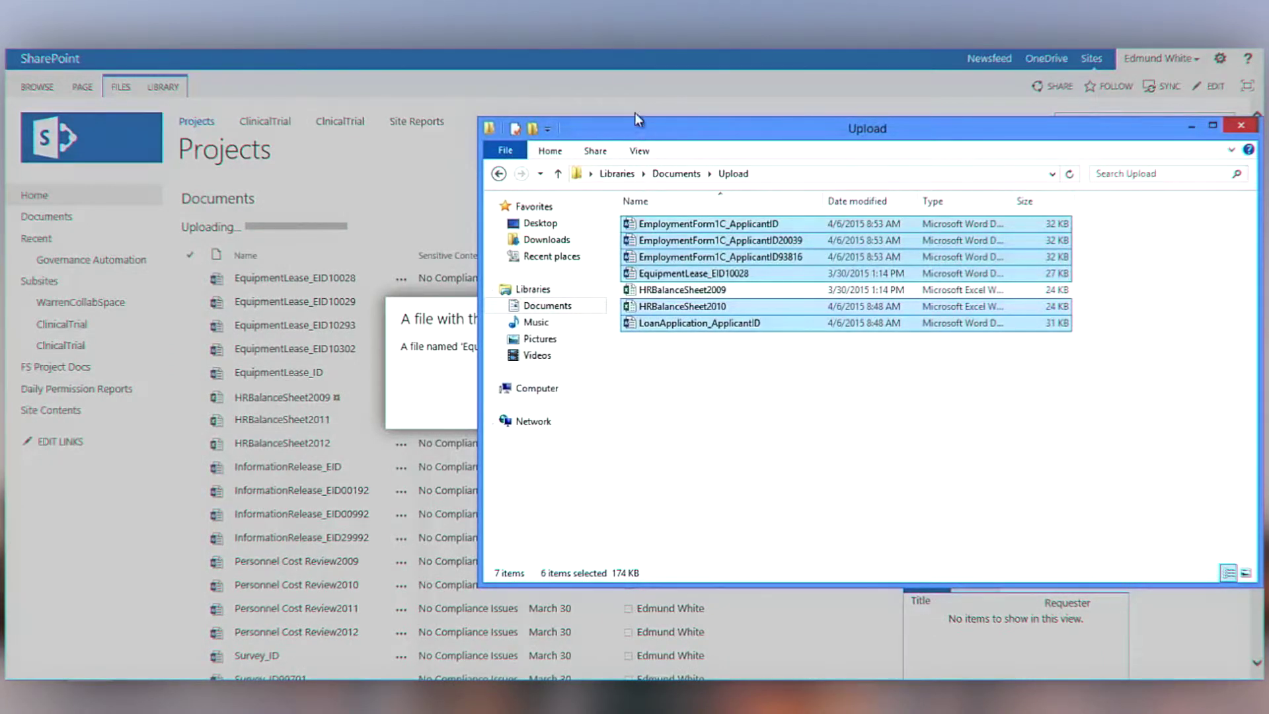
{"action": "key", "text": "alt+F4"}
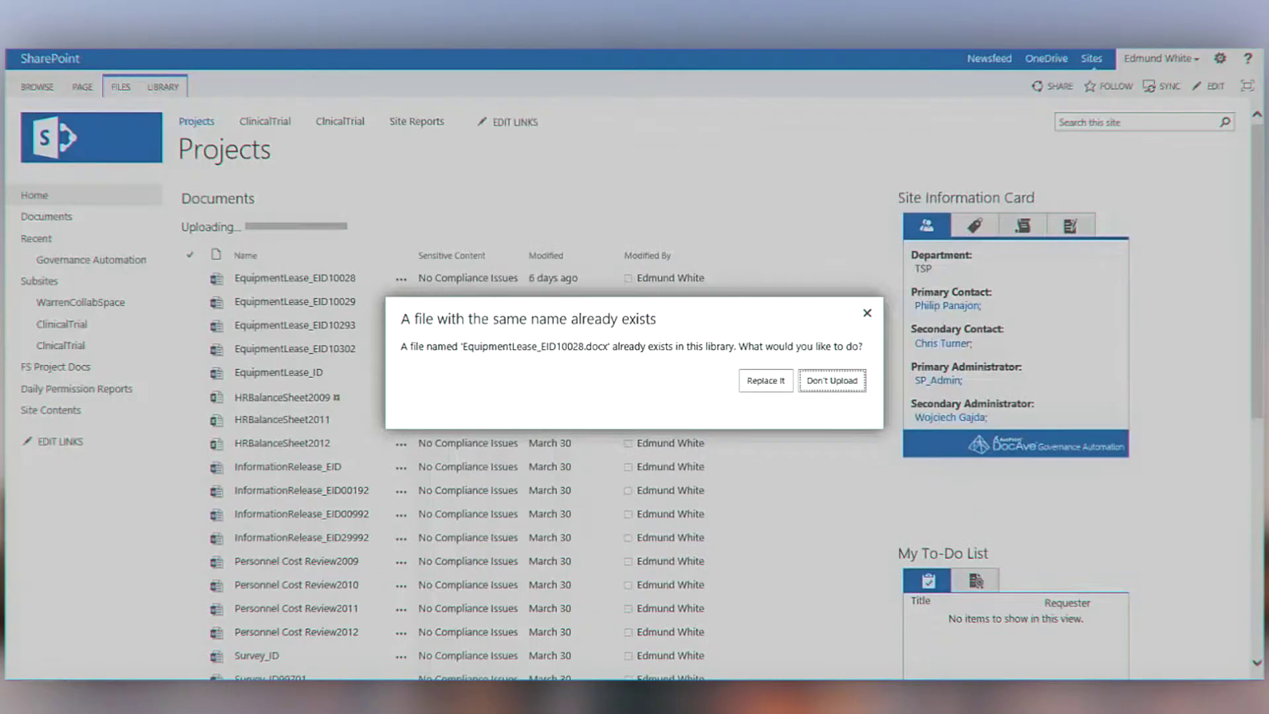
{"action": "left_click", "coordinate": [766, 378]}
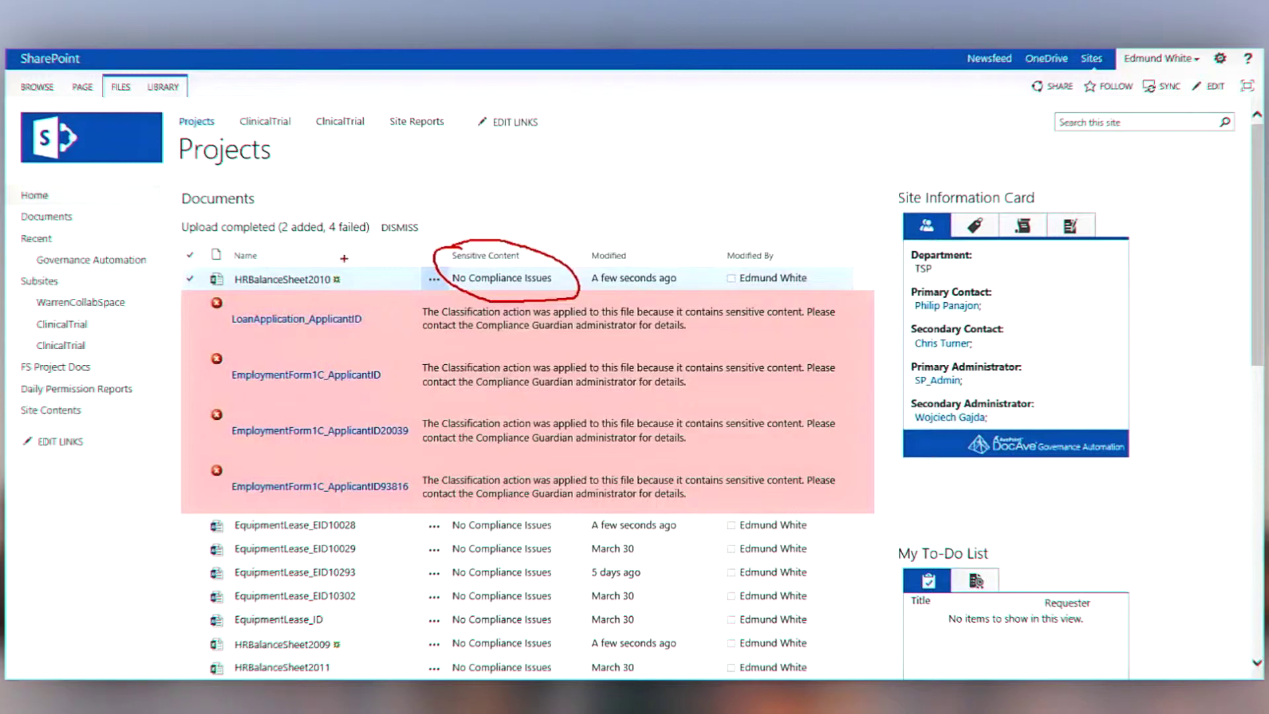
{"action": "left_click_drag", "start_coordinate": [240, 293], "coordinate": [327, 289]}
{"action": "key", "text": "Escape"}
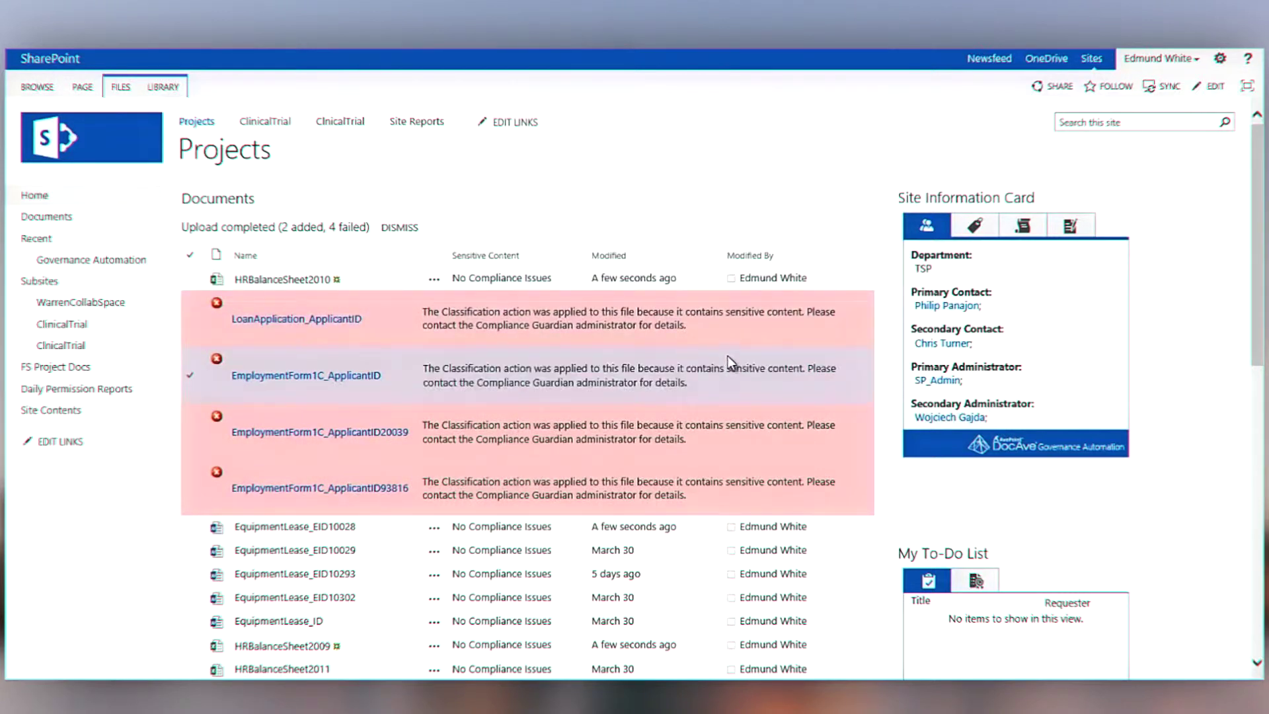
{"action": "mouse_move", "coordinate": [676, 318]}
{"action": "left_mouse_down"}
{"action": "mouse_move", "coordinate": [770, 322]}
{"action": "mouse_move", "coordinate": [798, 301]}
{"action": "mouse_move", "coordinate": [669, 310]}
{"action": "left_mouse_up"}
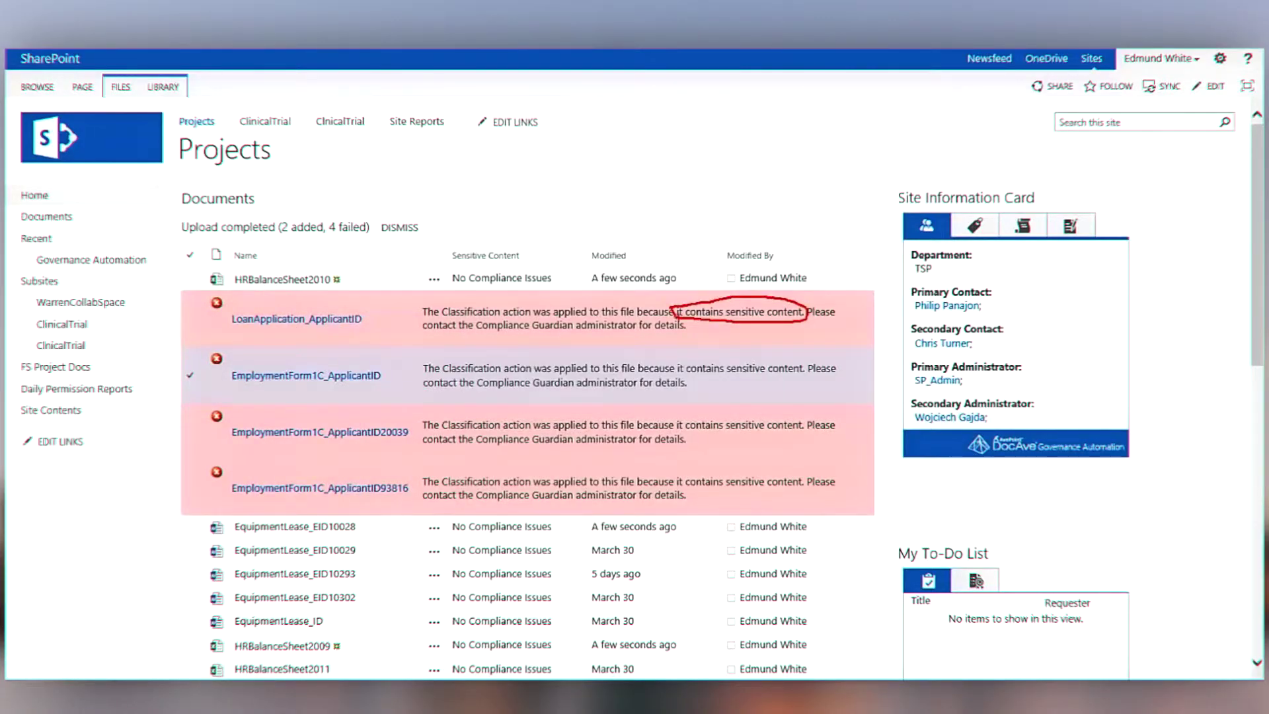
{"action": "key", "text": "Escape"}
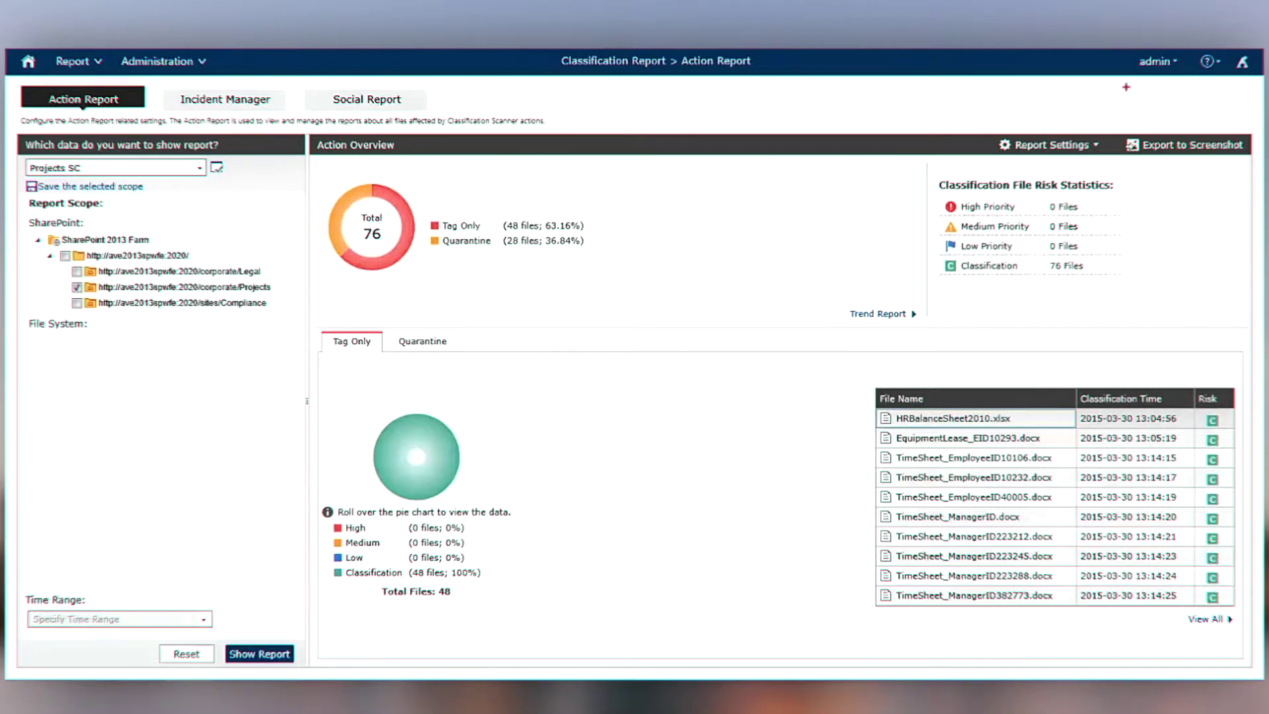
{"action": "left_click_drag", "start_coordinate": [1136, 72], "coordinate": [1180, 62]}
{"action": "left_click_drag", "start_coordinate": [269, 297], "coordinate": [188, 291]}
{"action": "left_click_drag", "start_coordinate": [332, 351], "coordinate": [448, 348]}
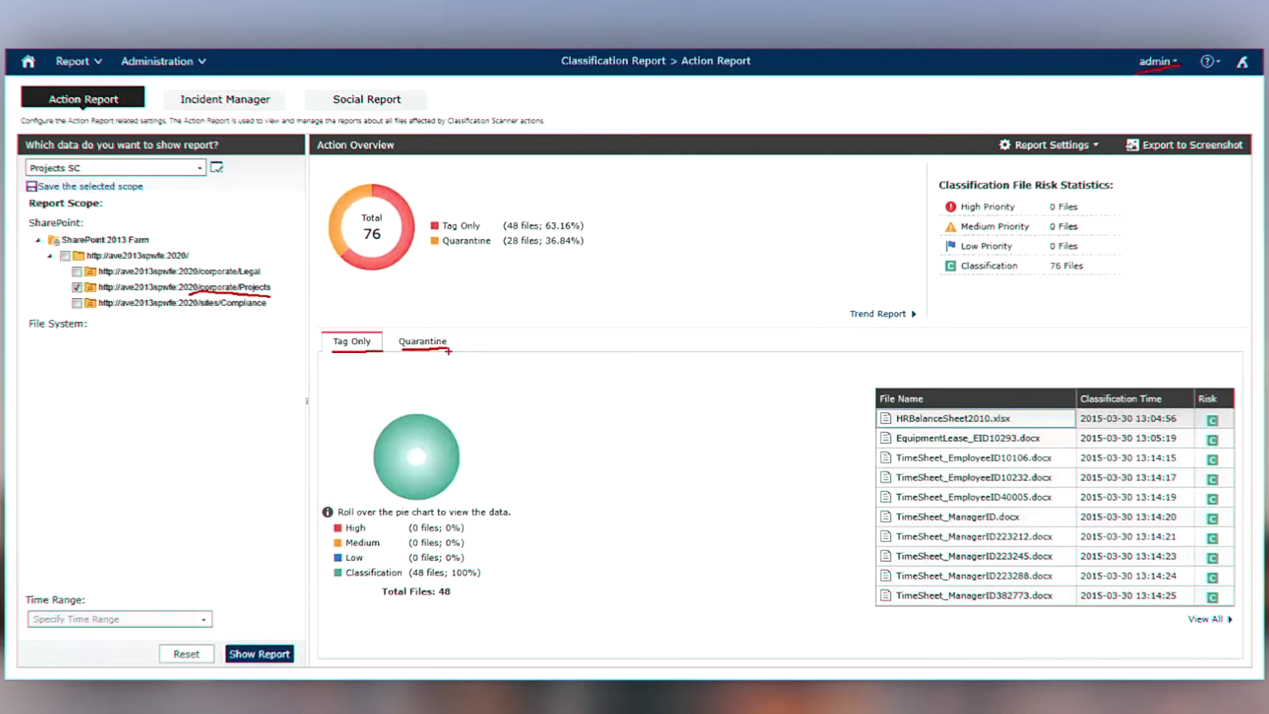
{"action": "key", "text": "Escape"}
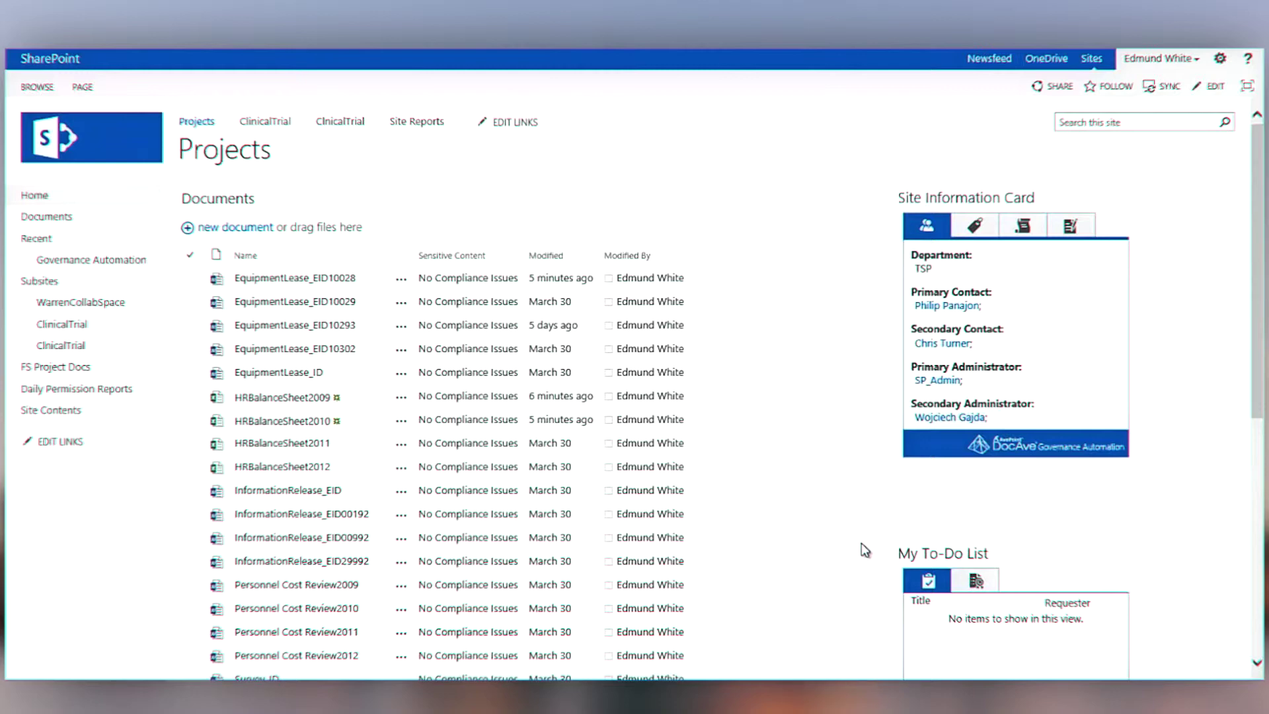
Start sharing the Projects site and add Everyone as the invitee
{"action": "left_click", "coordinate": [1056, 87]}
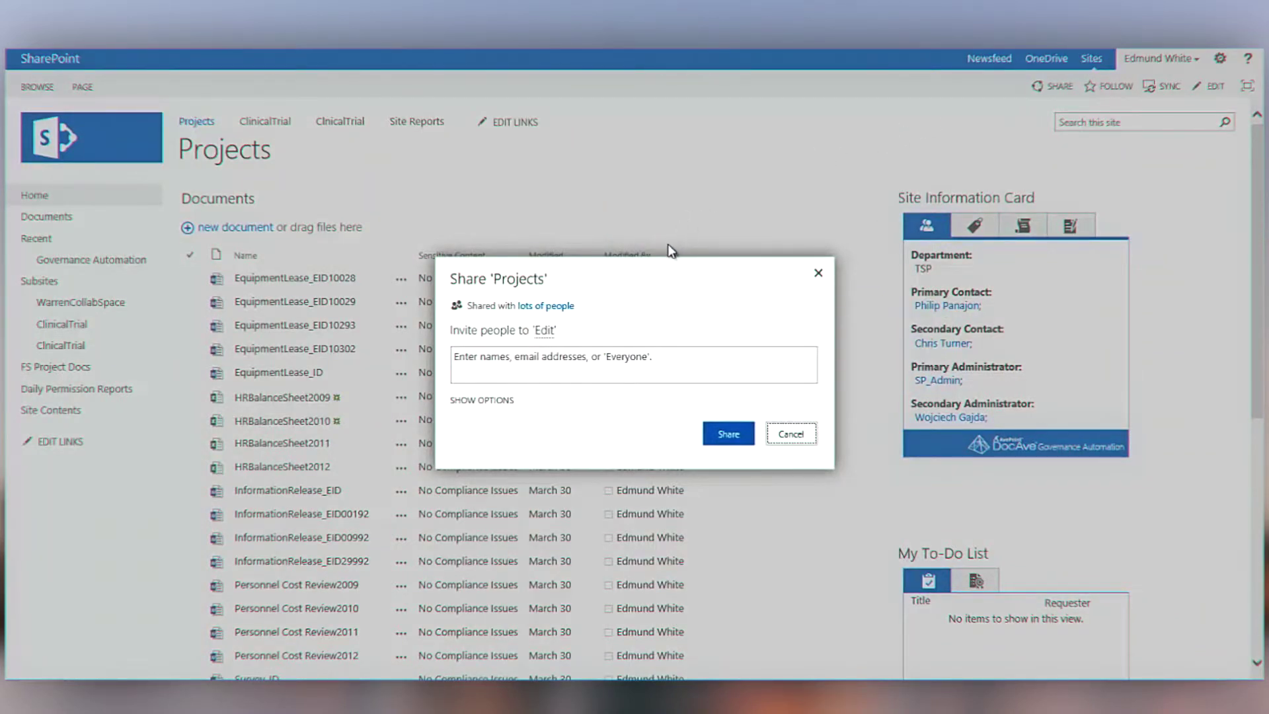
{"action": "left_click", "coordinate": [588, 358]}
{"action": "type", "text": "evey"}
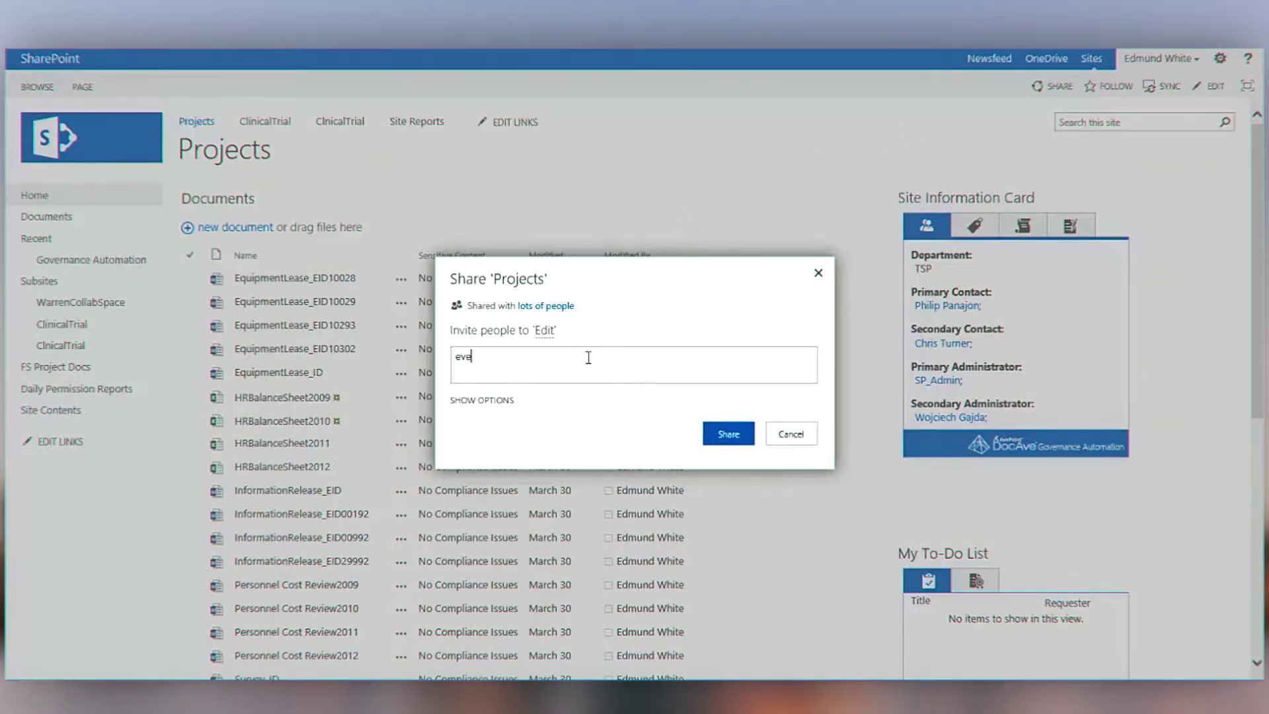
{"action": "key", "text": "BackSpace"}
{"action": "type", "text": "ry"}
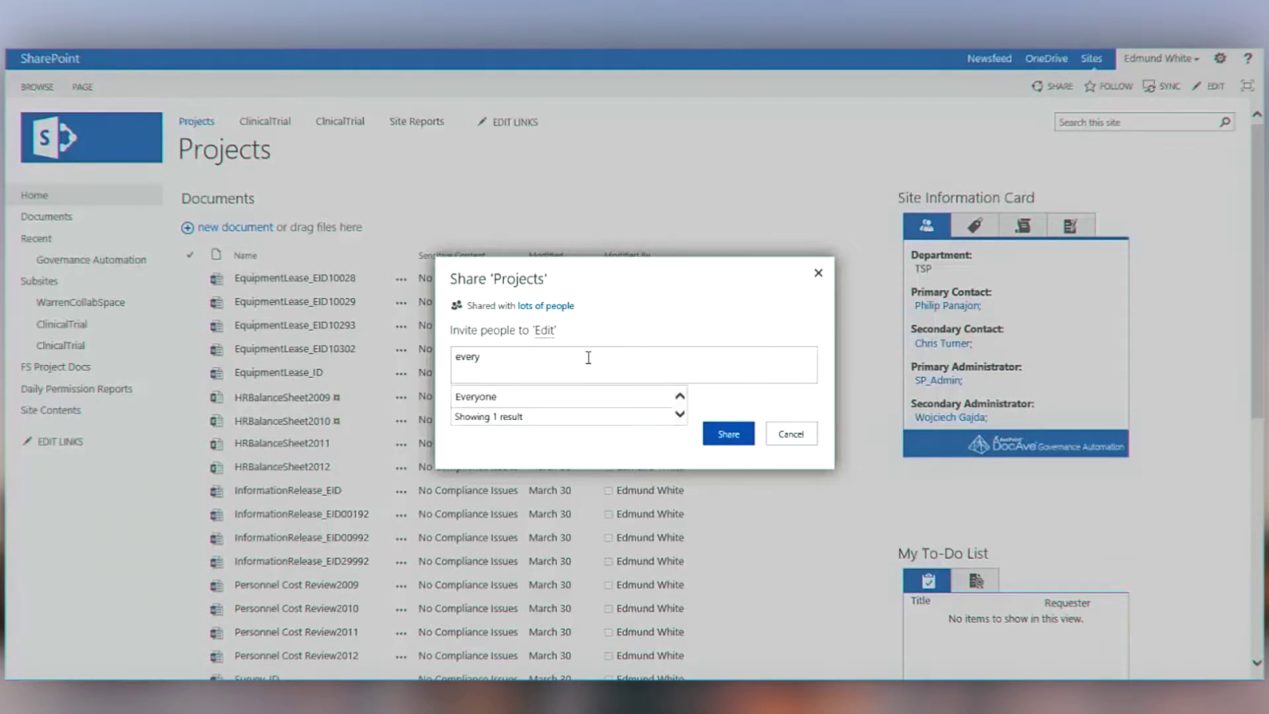
{"action": "left_click", "coordinate": [575, 395]}
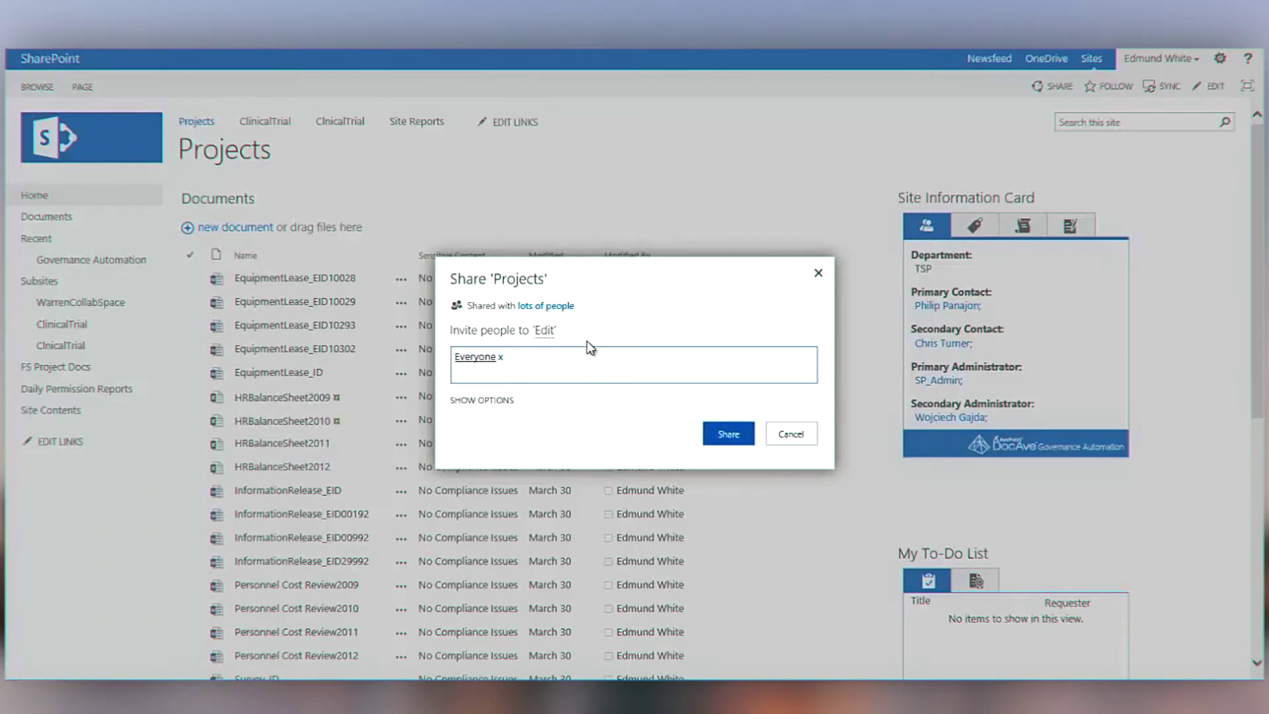
Set the invitation's permission level to Projects Owners [Full Control] and share the site
{"action": "left_click", "coordinate": [498, 401]}
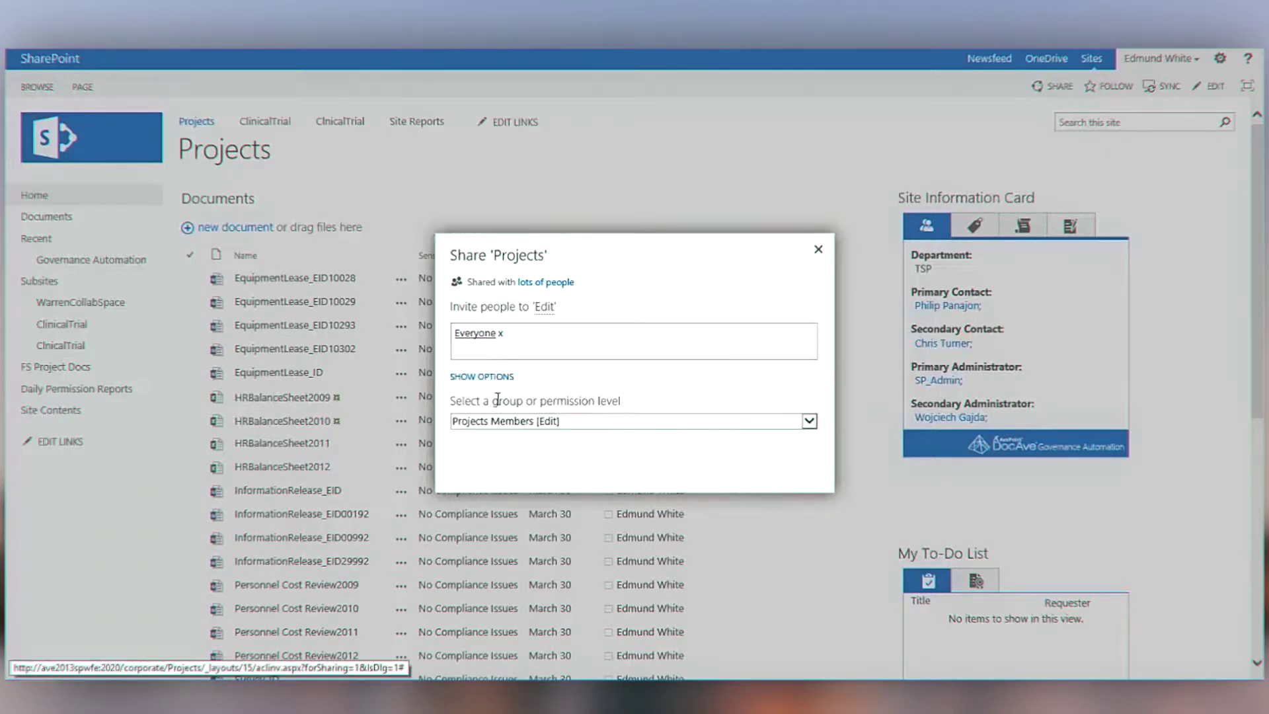
{"action": "left_click", "coordinate": [554, 426]}
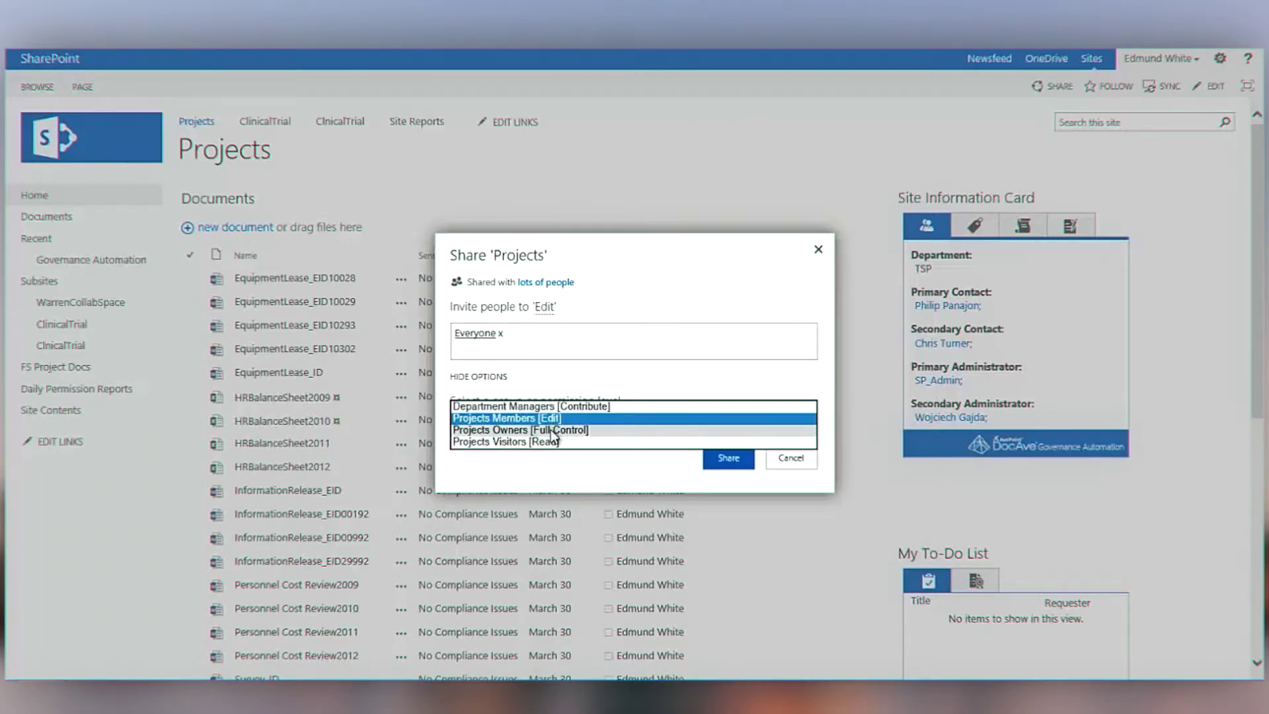
{"action": "left_click", "coordinate": [553, 430]}
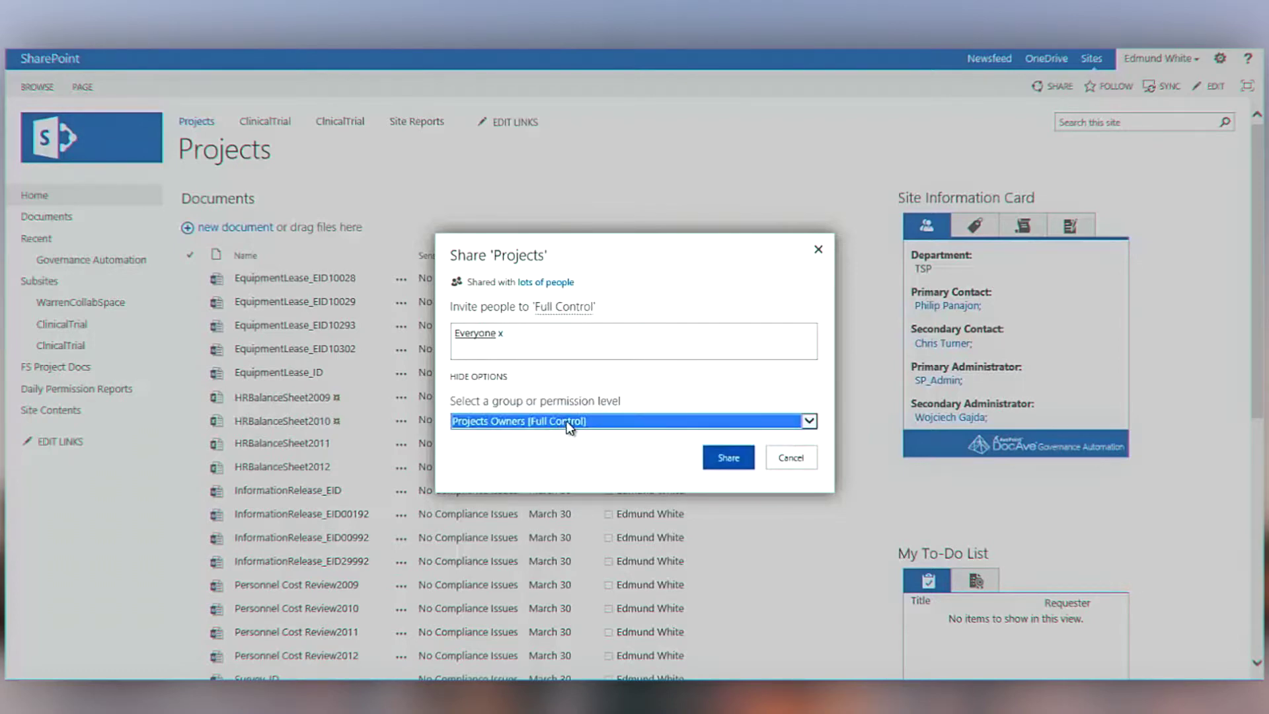
{"action": "left_click", "coordinate": [744, 459]}
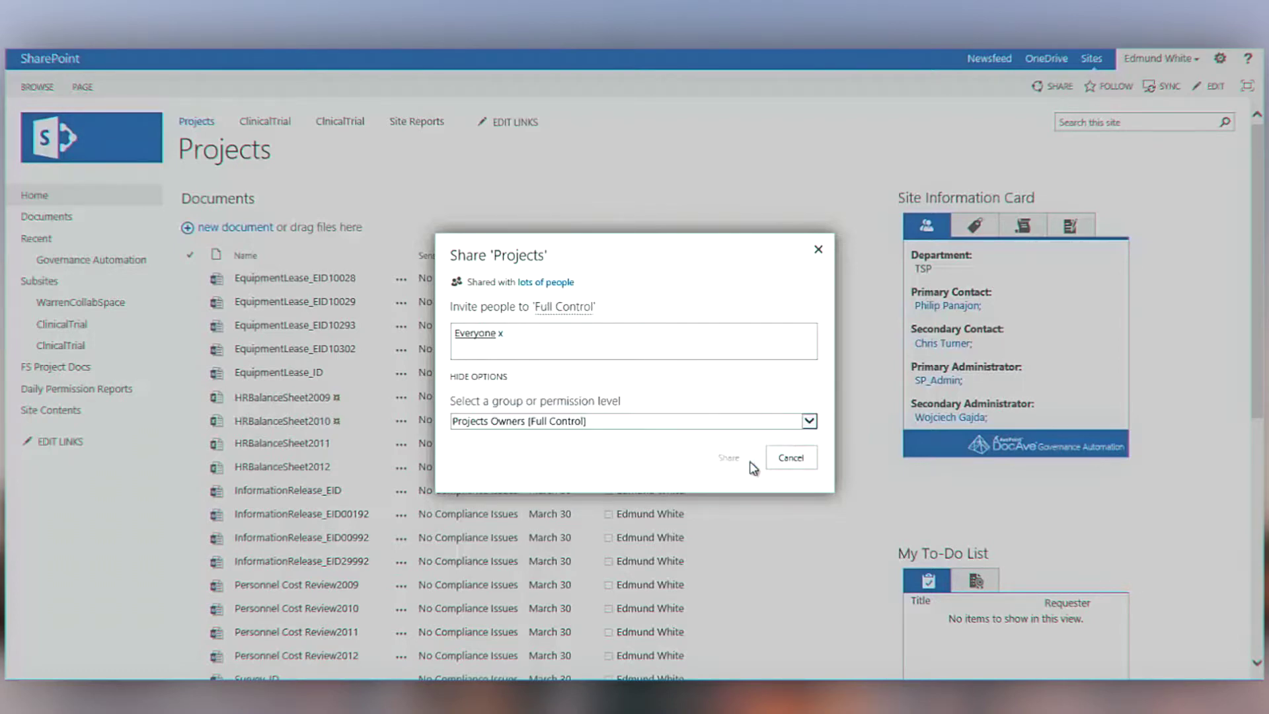
Open the Projects Owners group from the site permissions and check its member list for Everyone
{"action": "left_click", "coordinate": [1220, 59]}
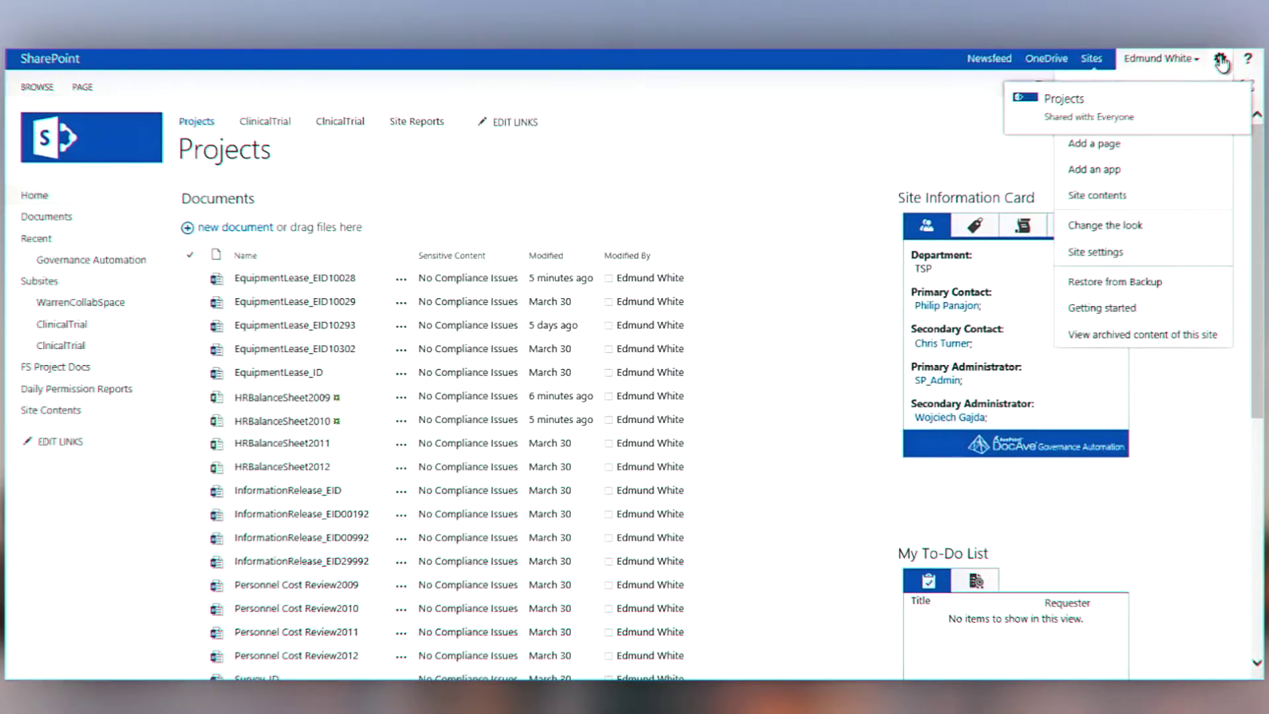
{"action": "left_click", "coordinate": [1169, 255]}
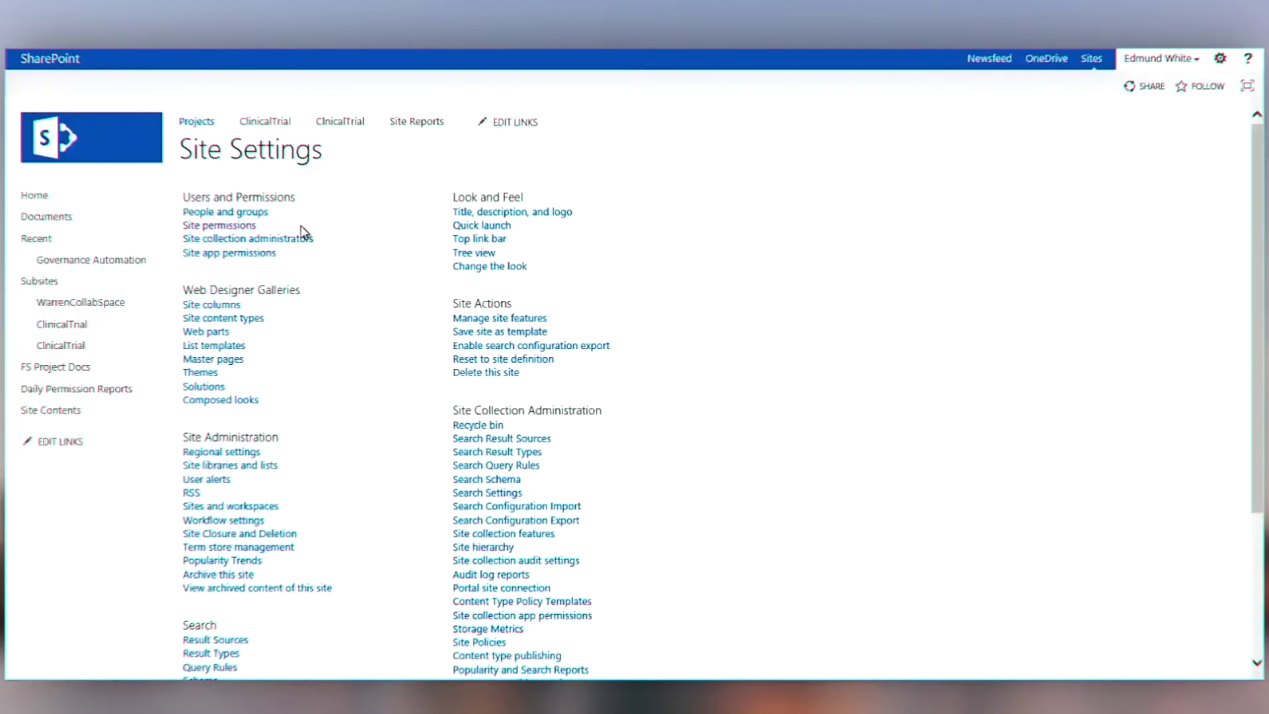
{"action": "left_click", "coordinate": [218, 226]}
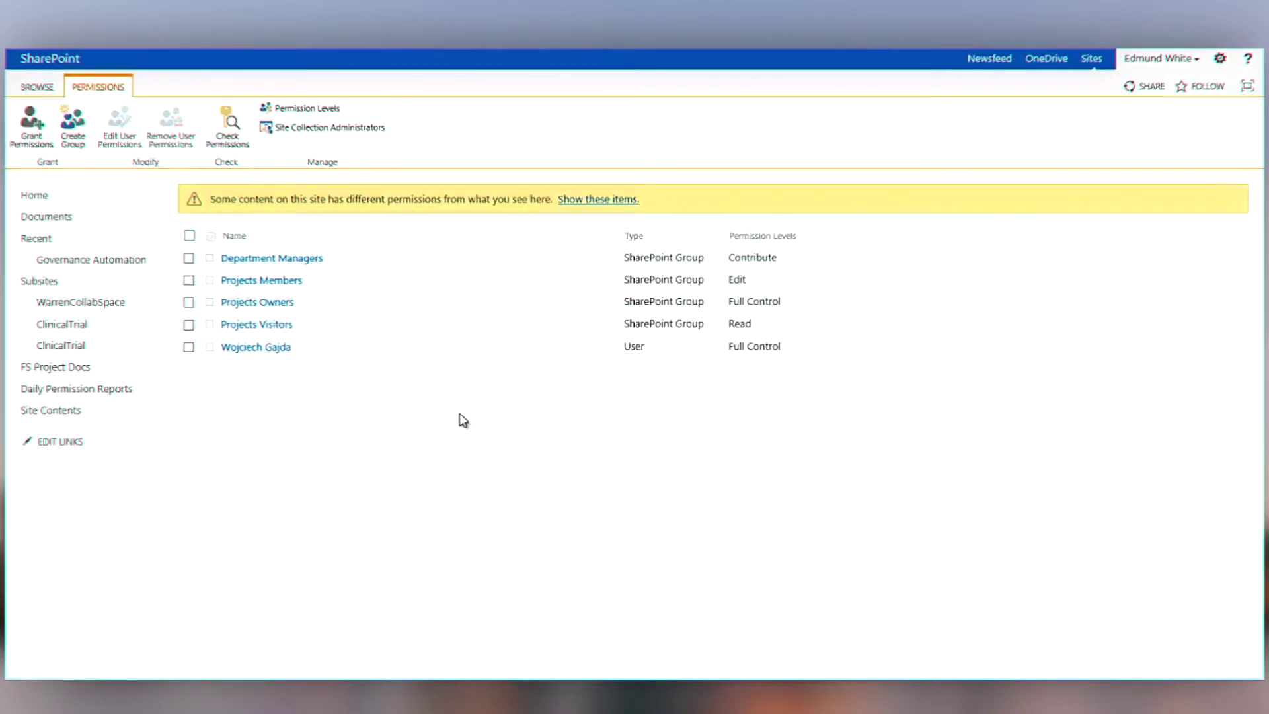
{"action": "left_click", "coordinate": [276, 304]}
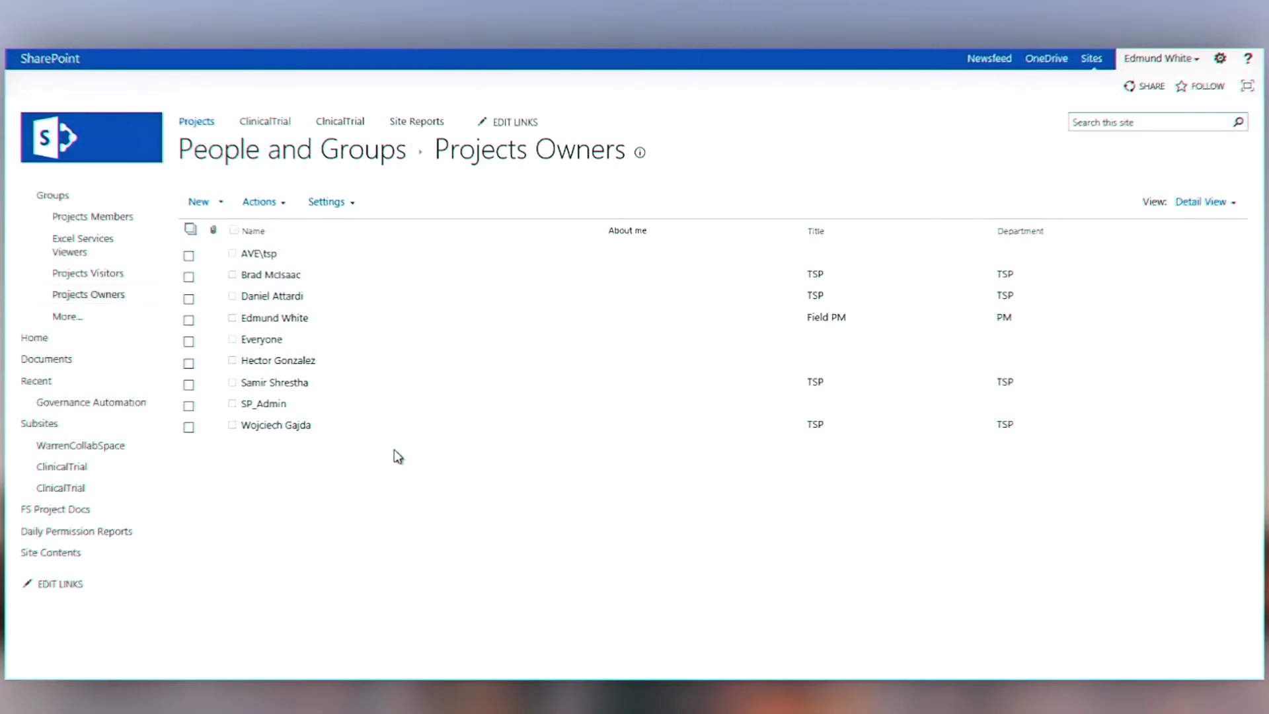
{"action": "left_click", "coordinate": [189, 342]}
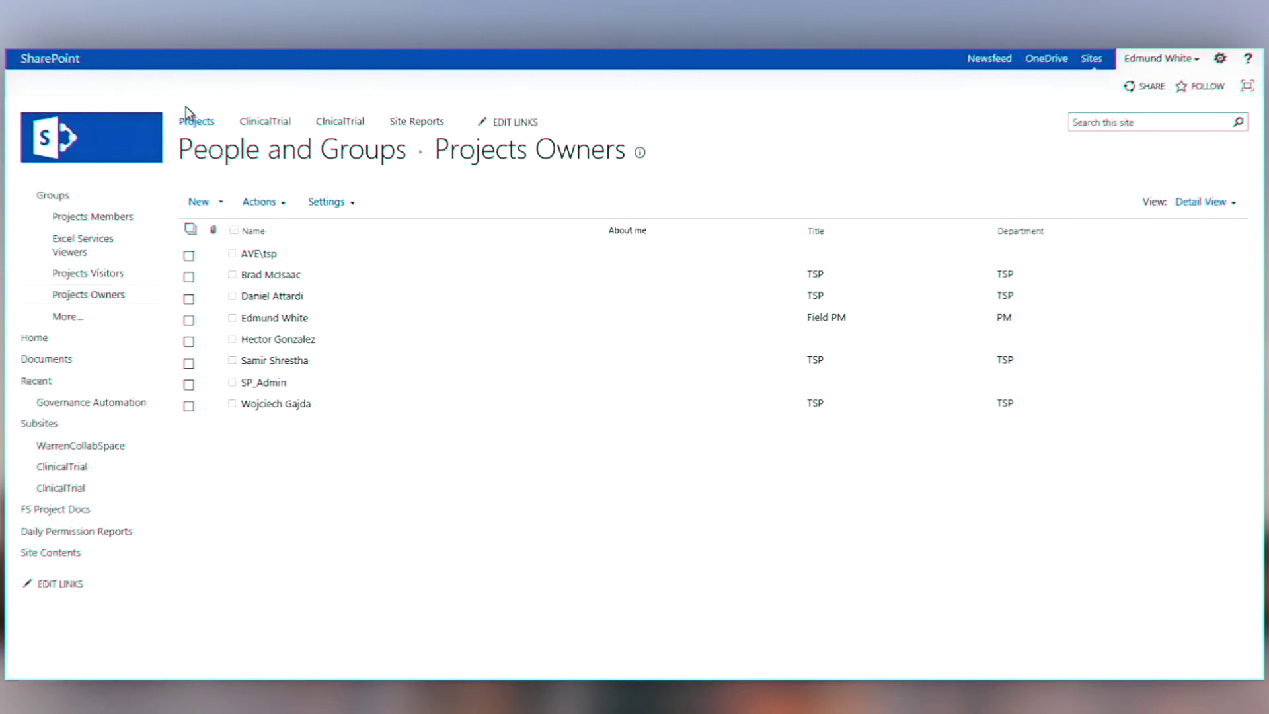
Return to the Projects home page and allow all of its content to load
{"action": "left_click", "coordinate": [196, 122]}
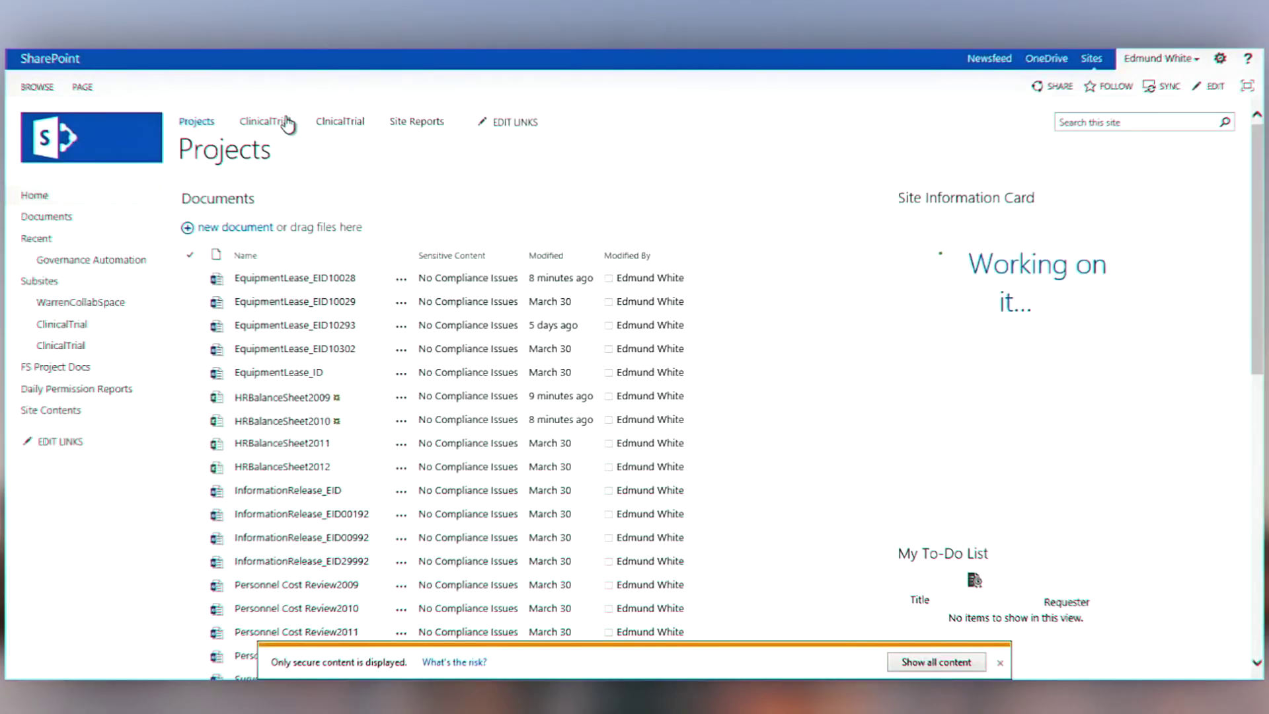
{"action": "left_click", "coordinate": [922, 654]}
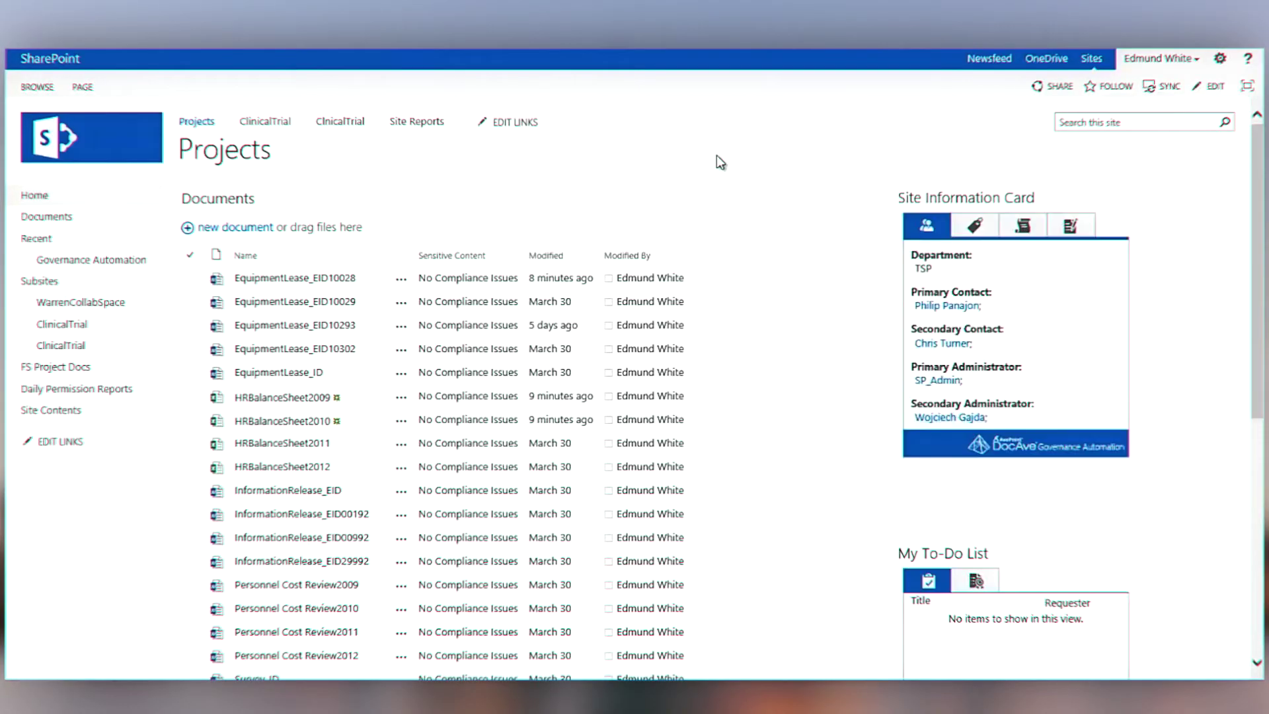